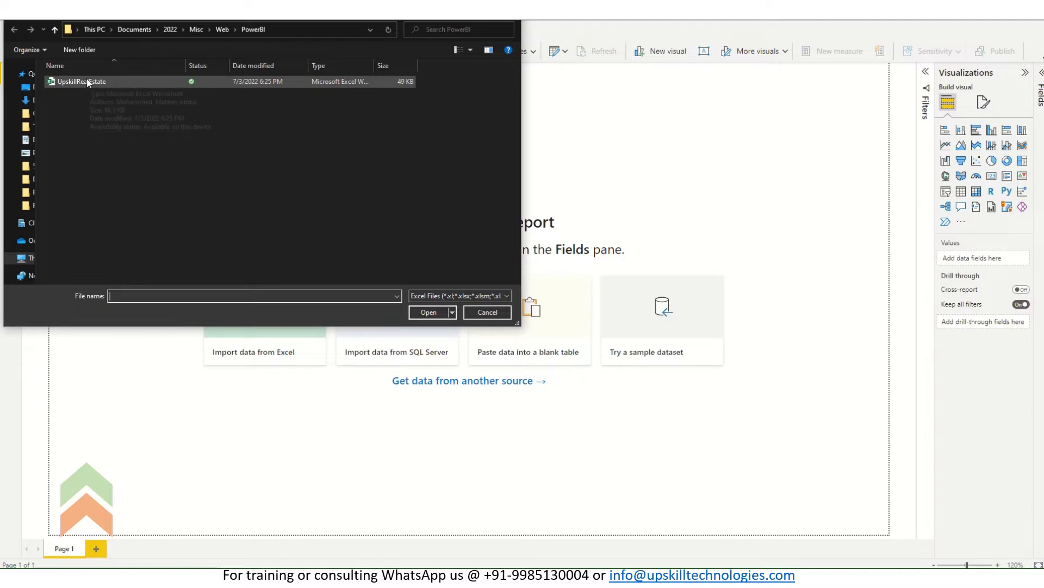
- Import the PropertyDetails sheet from the UpskillRealEstate Excel workbook and load it into the report
left_click(87, 82)
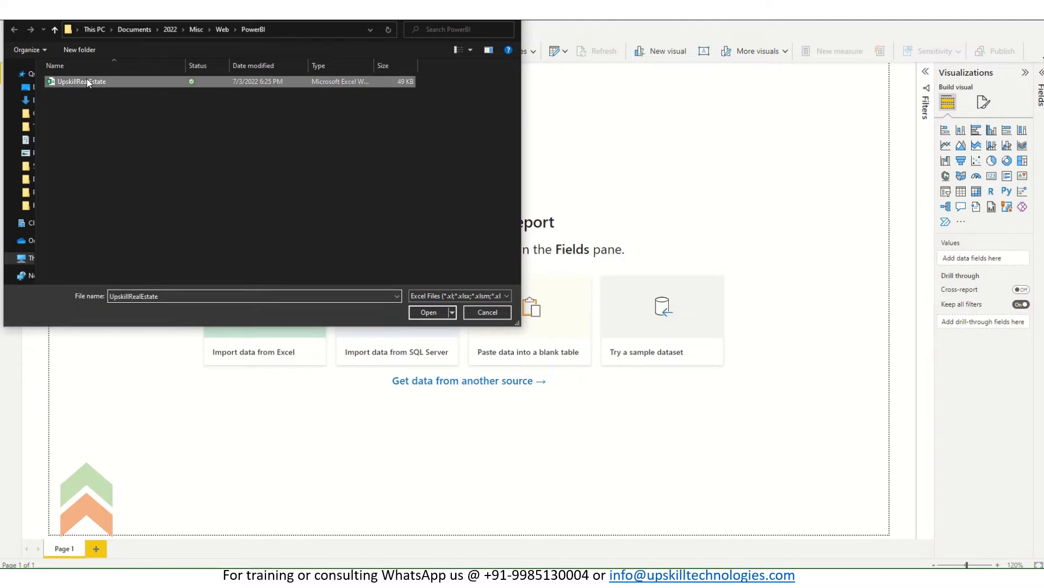
left_click(429, 312)
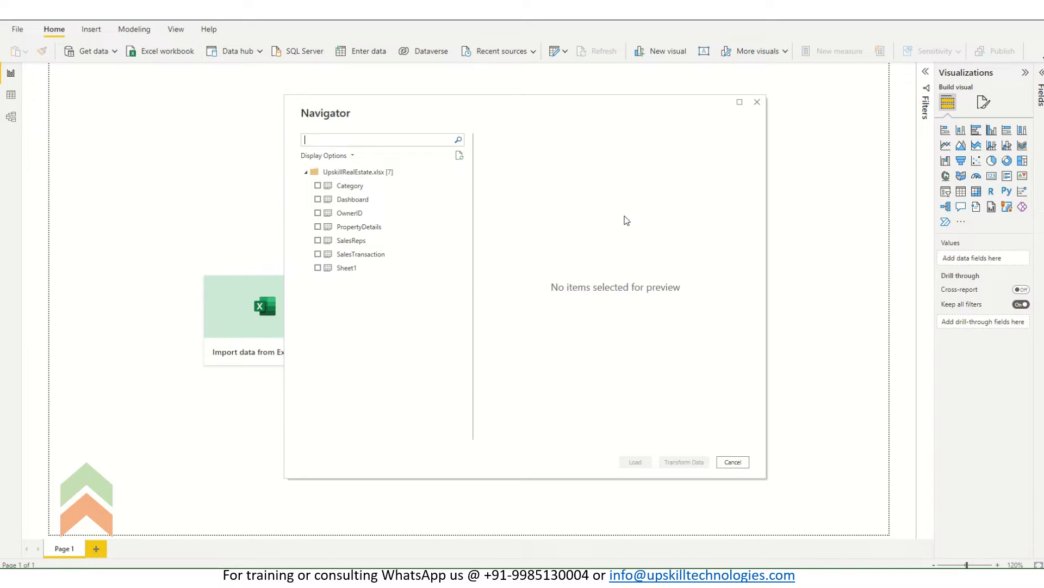
left_click(353, 229)
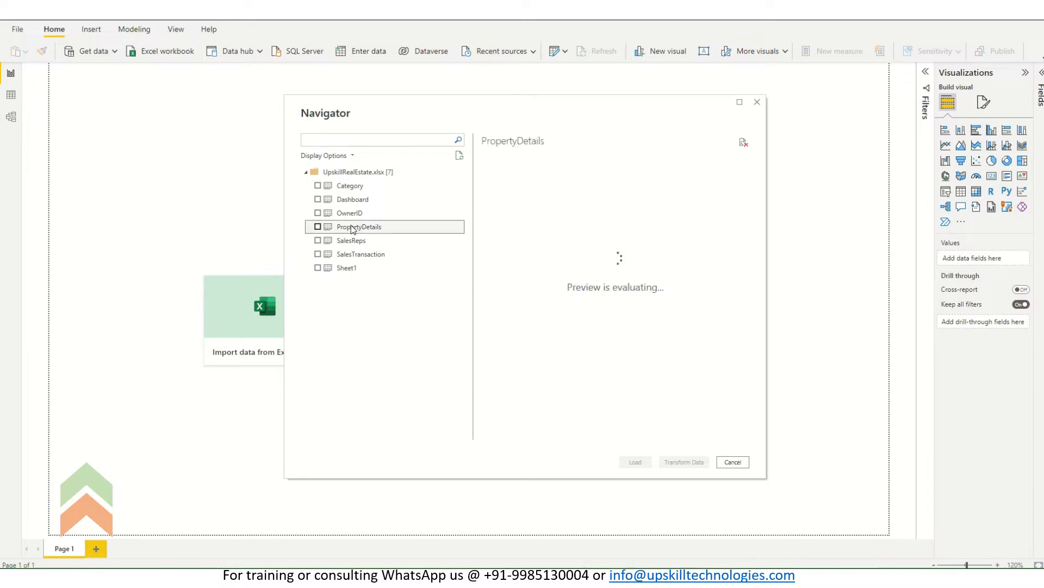
left_click(318, 226)
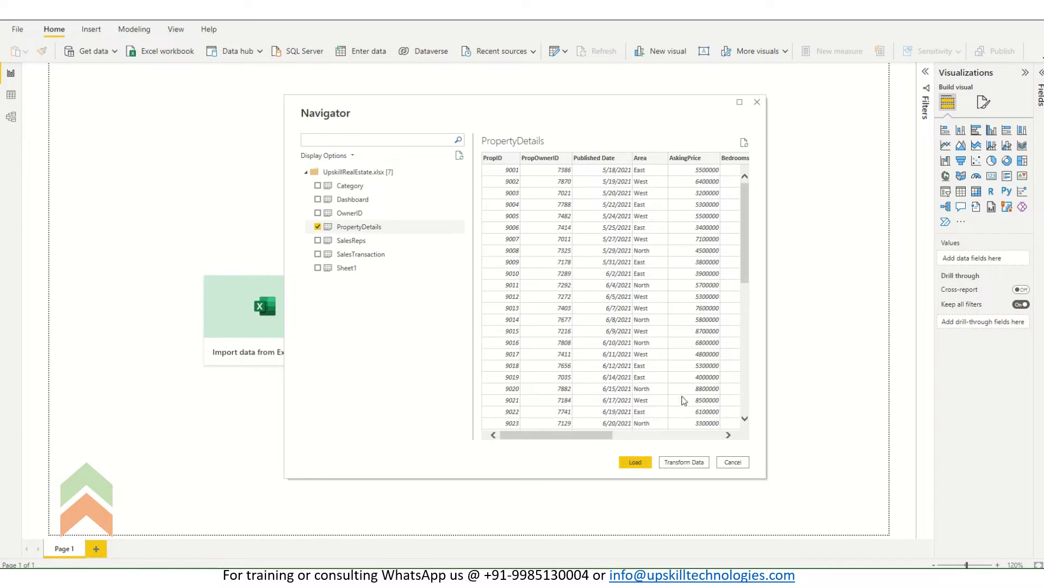
left_click(636, 462)
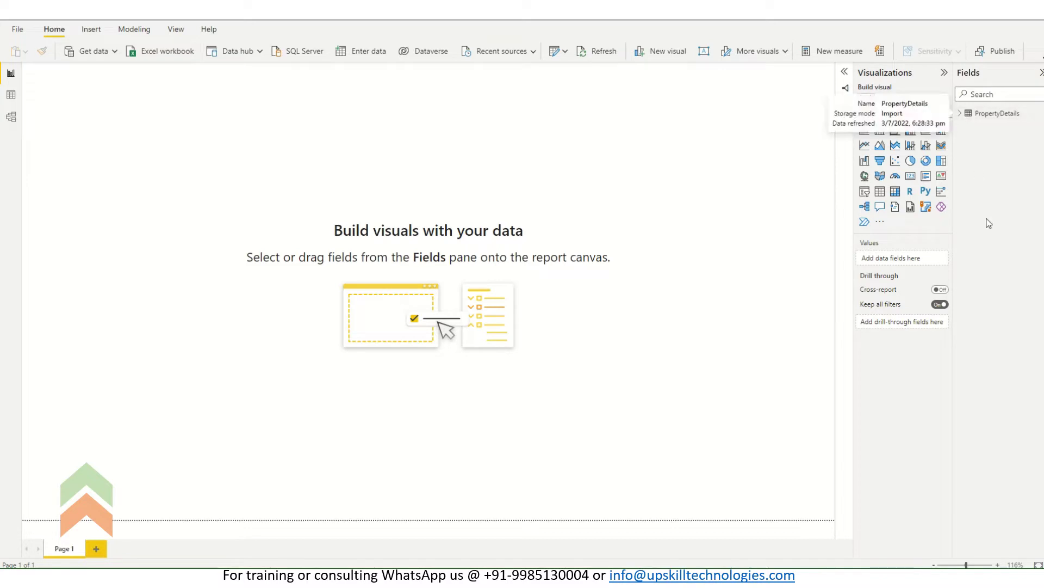
- Examine the PropertyDetails fields, including the Published Date hierarchy, and the loaded table rows, and return to the report page
left_click(961, 113)
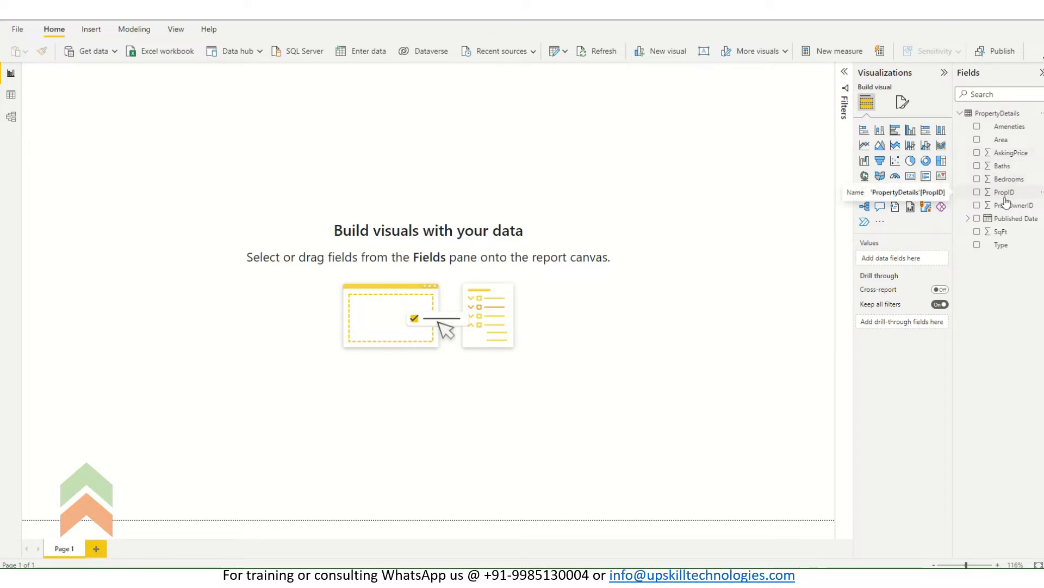
left_click(969, 219)
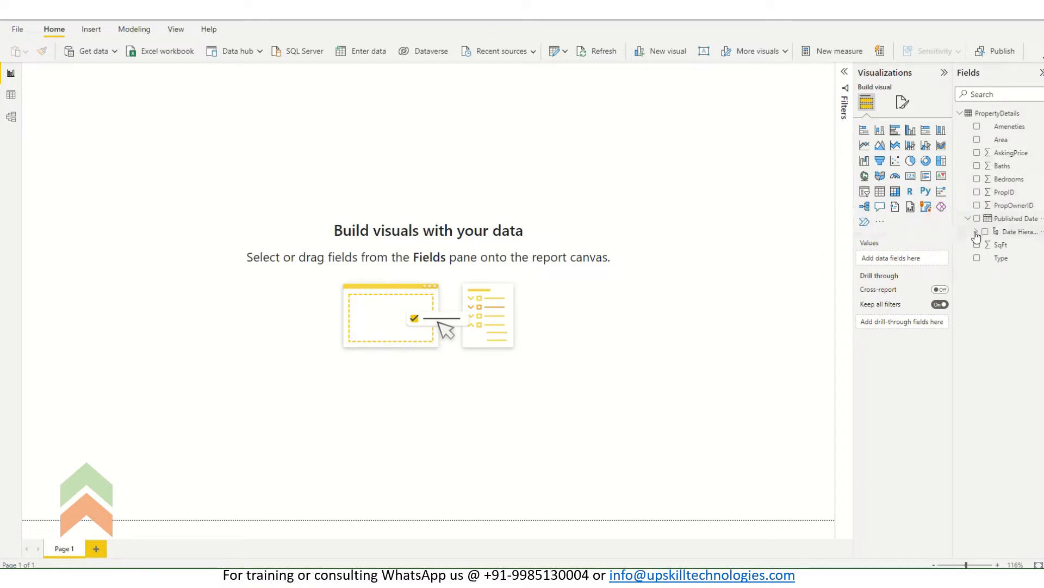
left_click(976, 233)
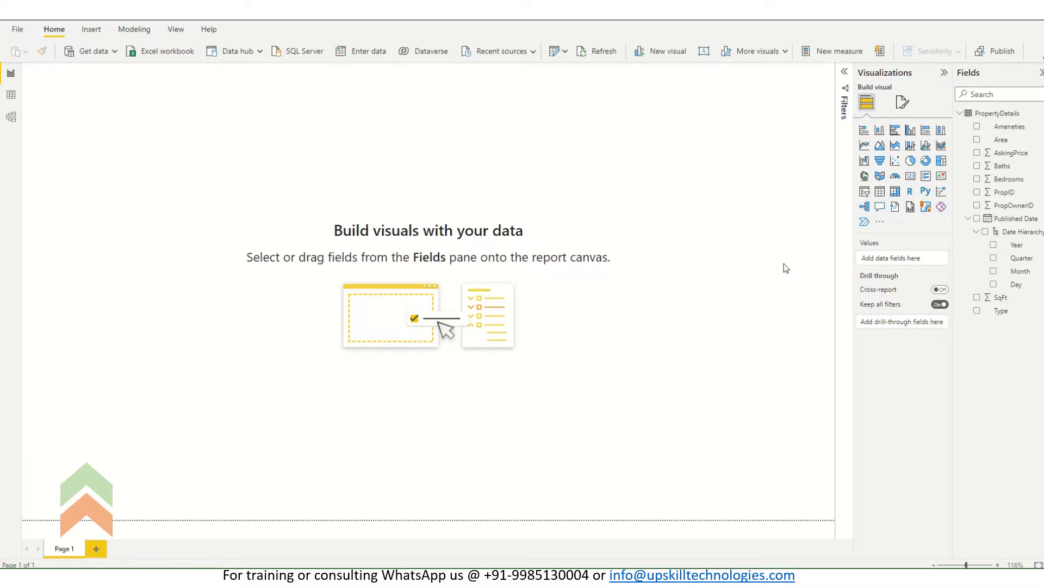
left_click(12, 97)
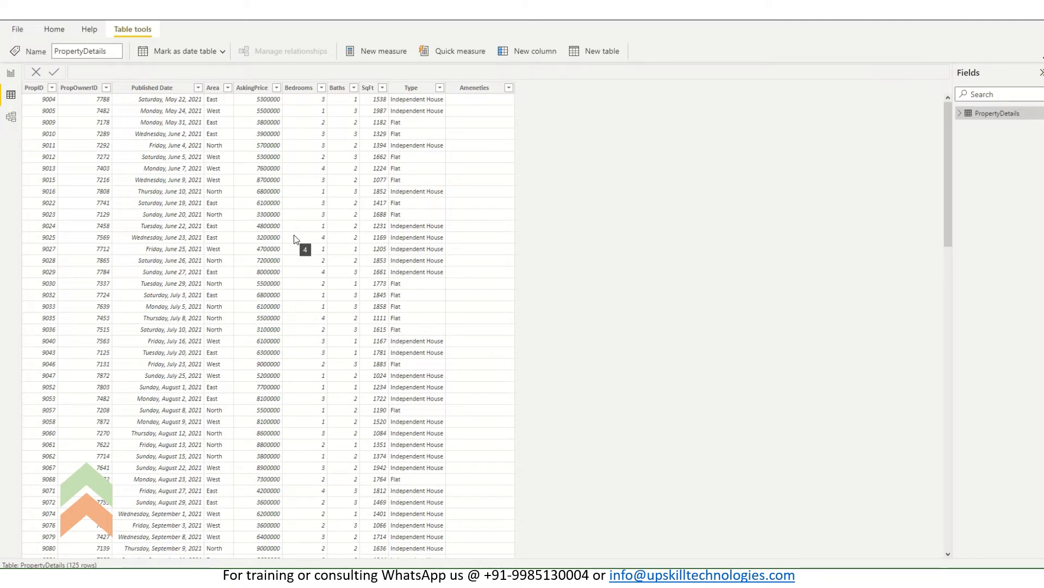
left_click(13, 74)
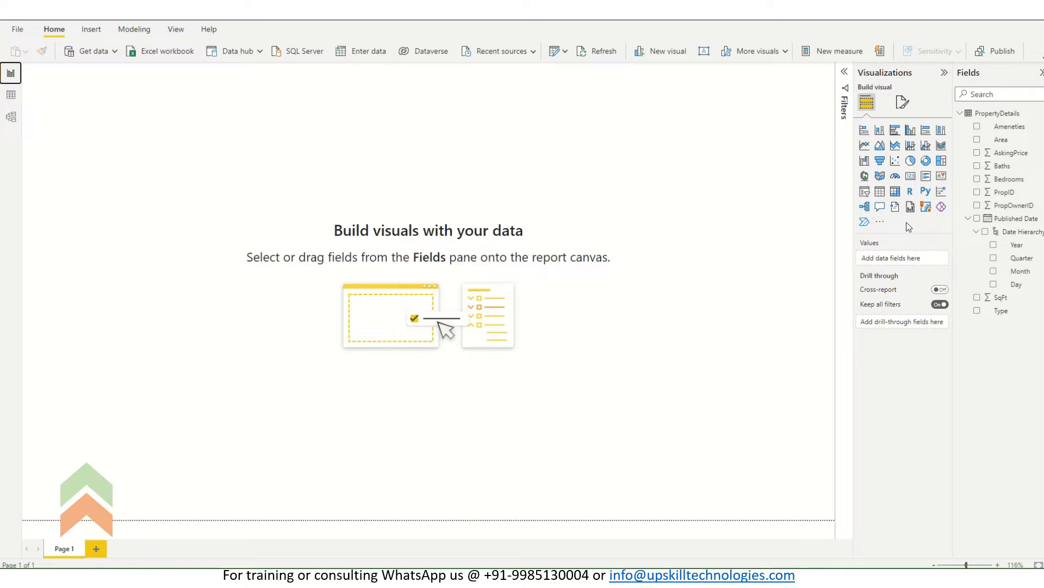
- Insert a table visual on the report page with Area and SqFt as its columns, leaving out AskingPrice
left_click(881, 194)
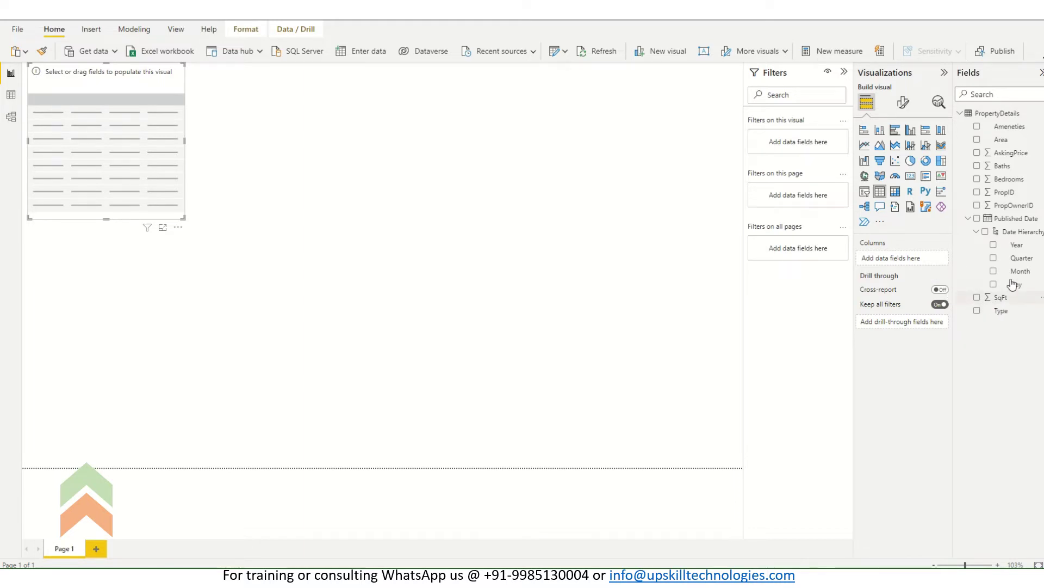
left_click_drag(1005, 148, 891, 256)
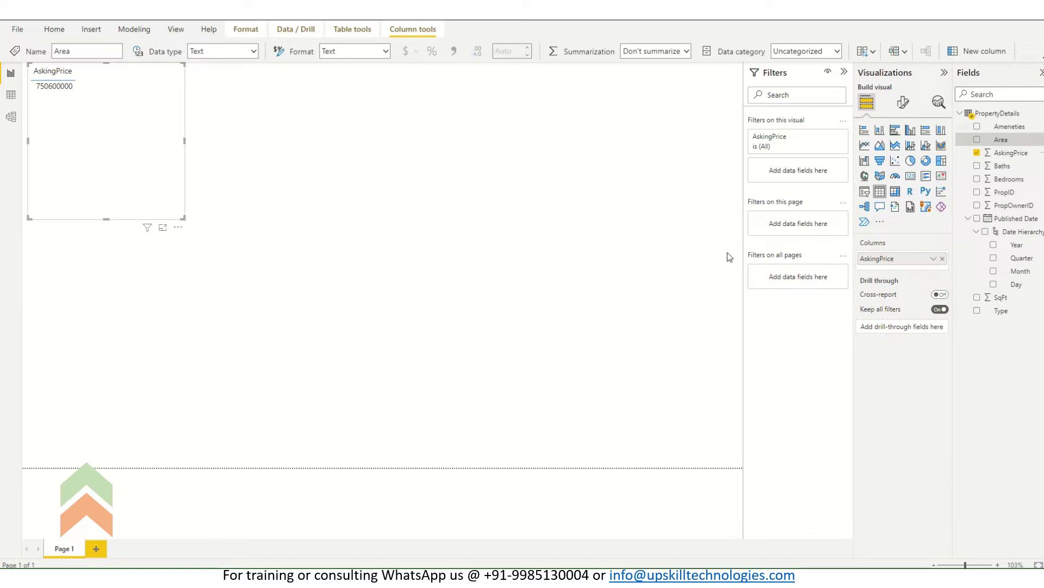
left_click(943, 260)
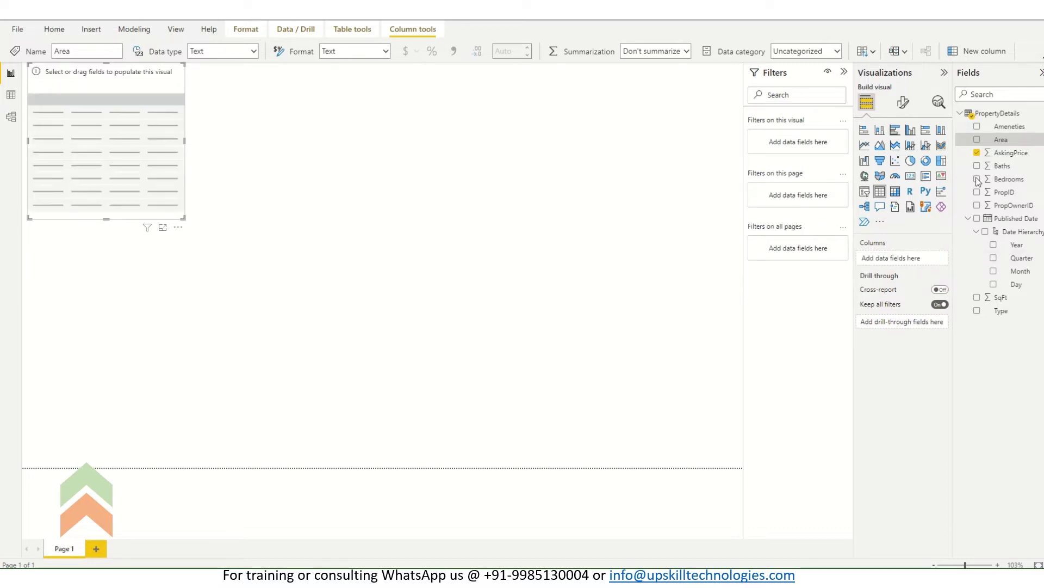
left_click_drag(1000, 140, 887, 265)
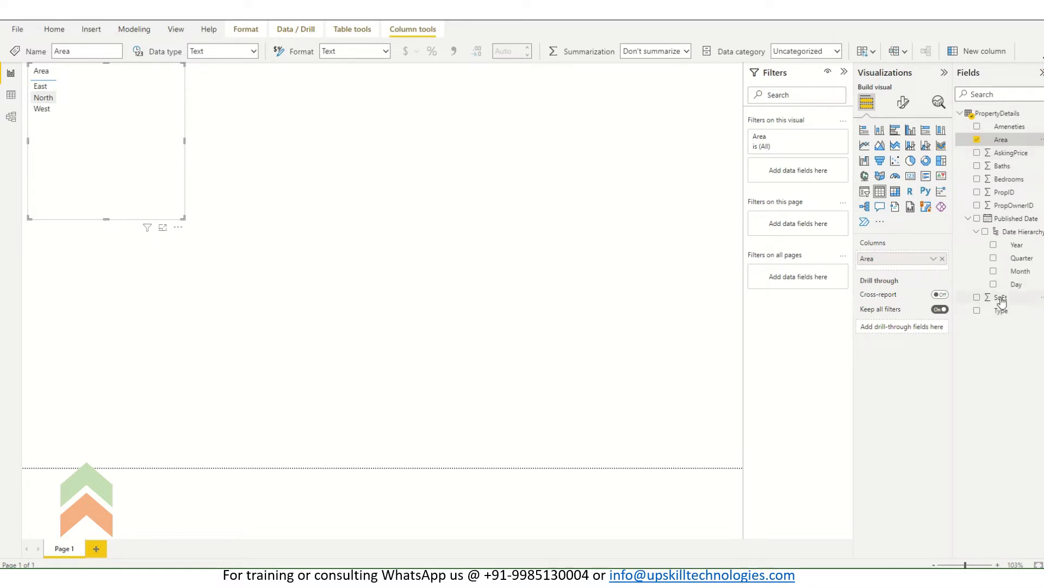
left_click_drag(1000, 297, 917, 271)
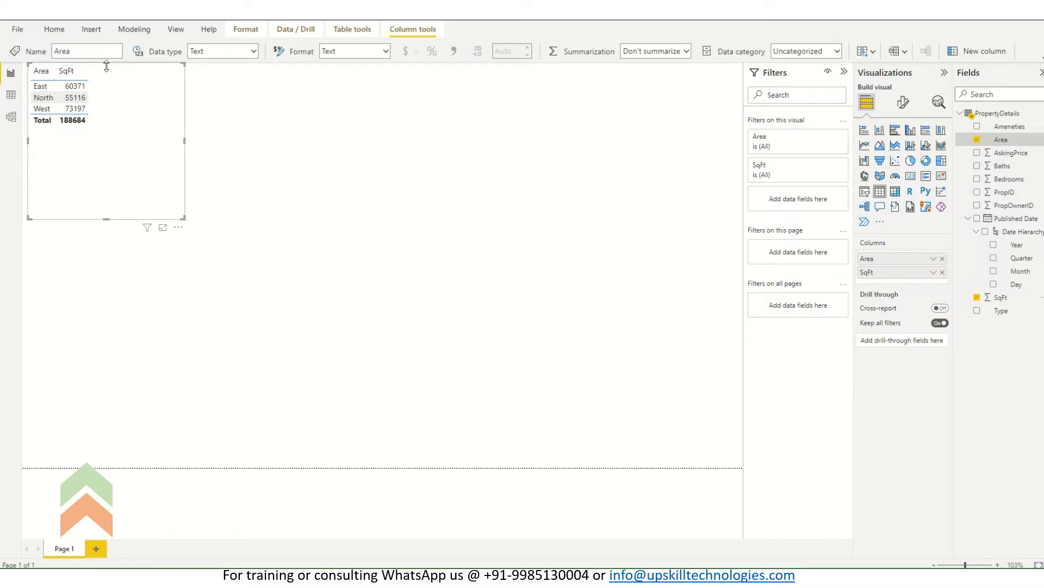
- Move the Area and SqFt table away from the page's upper-left corner, reduce its height and deselect it
left_click_drag(107, 63, 258, 171)
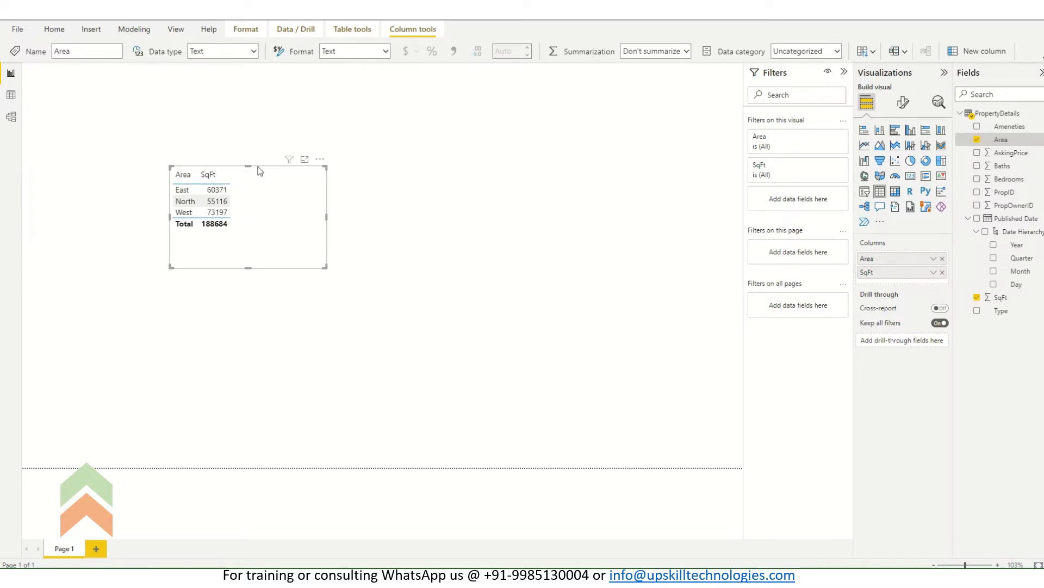
left_click(403, 237)
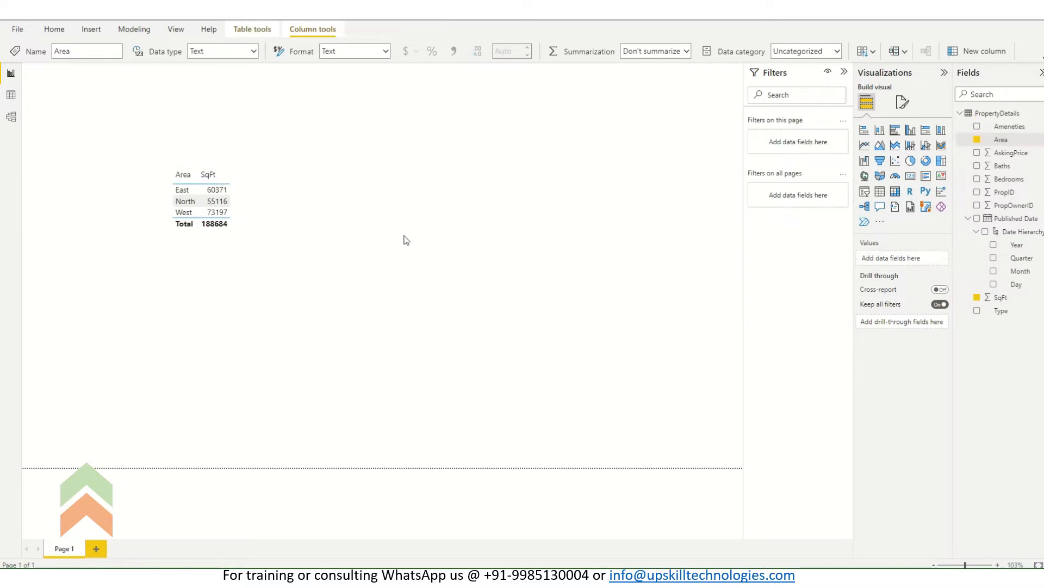
left_click(307, 213)
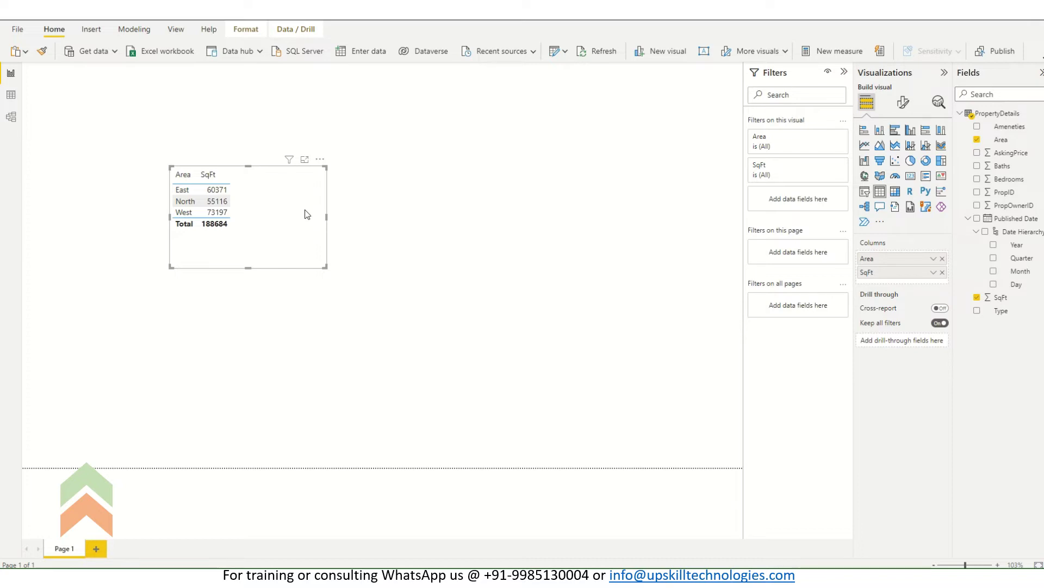
left_click(531, 232)
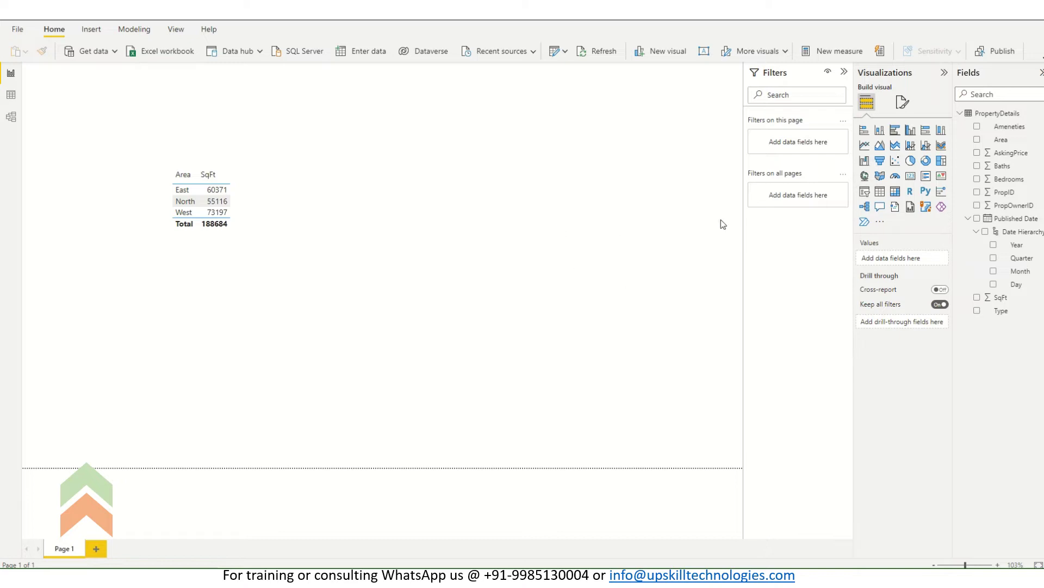
- Add a slicer for the Bedrooms field in the upper-right area of the page and reduce its height
left_click(864, 194)
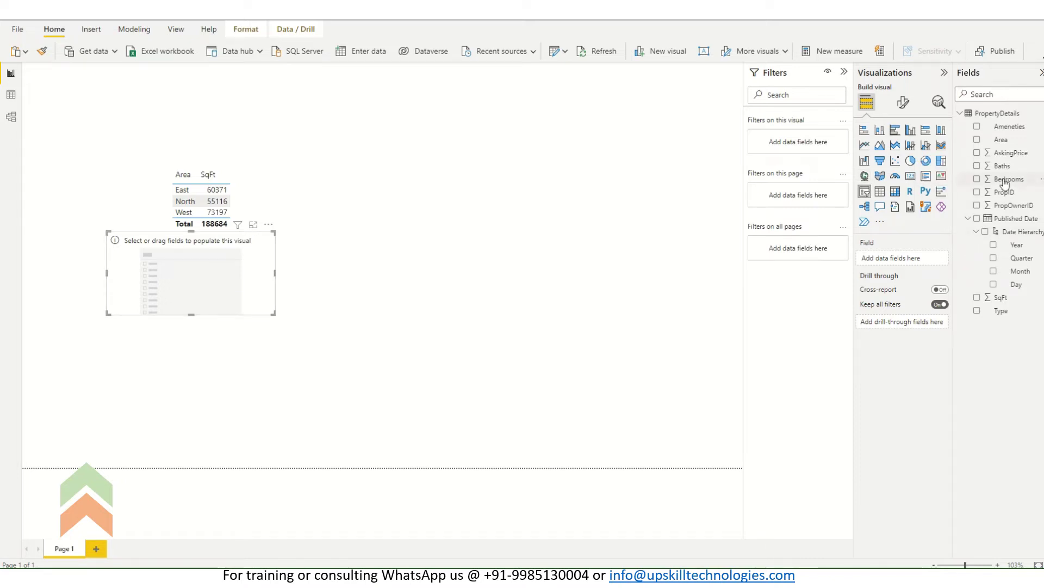
left_click_drag(1001, 179, 587, 109)
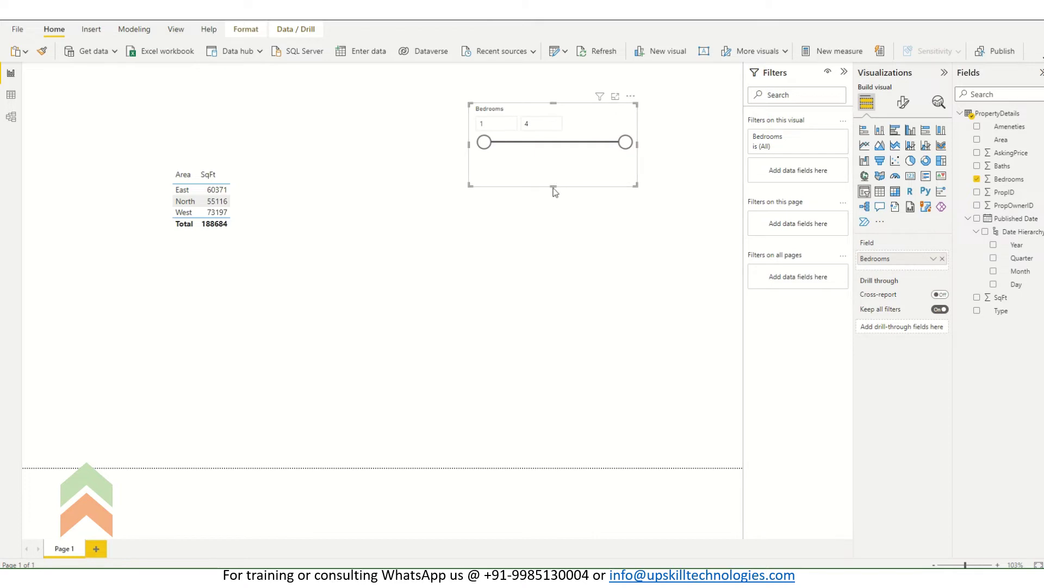
left_click_drag(554, 184, 556, 161)
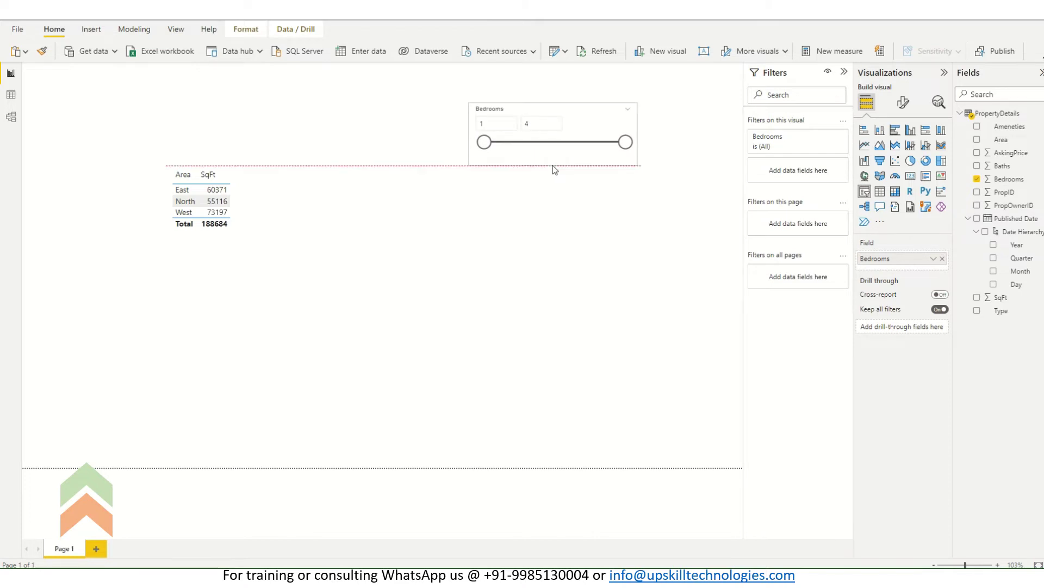
- Change the Bedrooms slicer to the Dropdown style and shrink its frame to fit
left_click(628, 112)
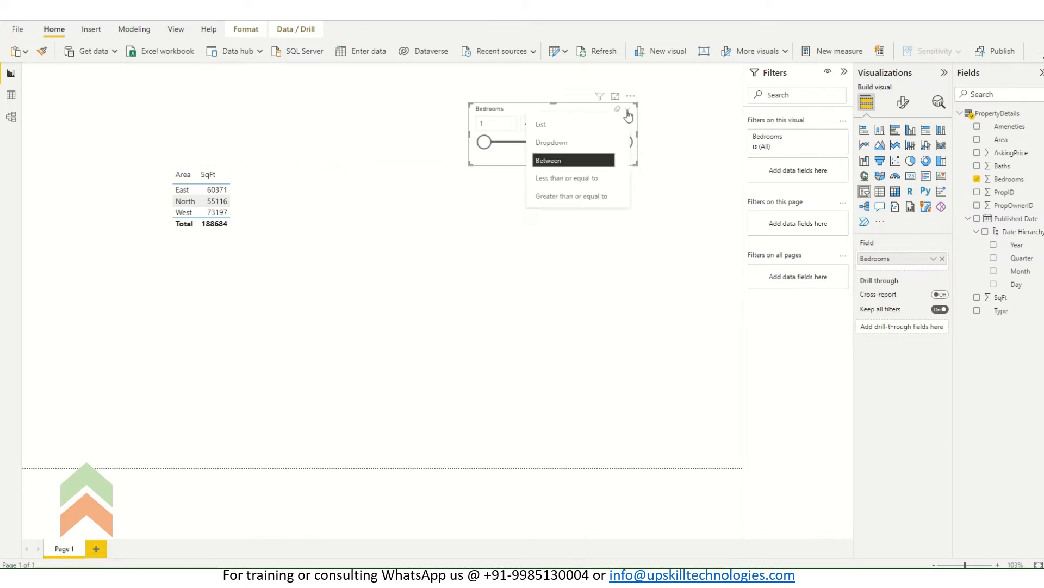
left_click(566, 142)
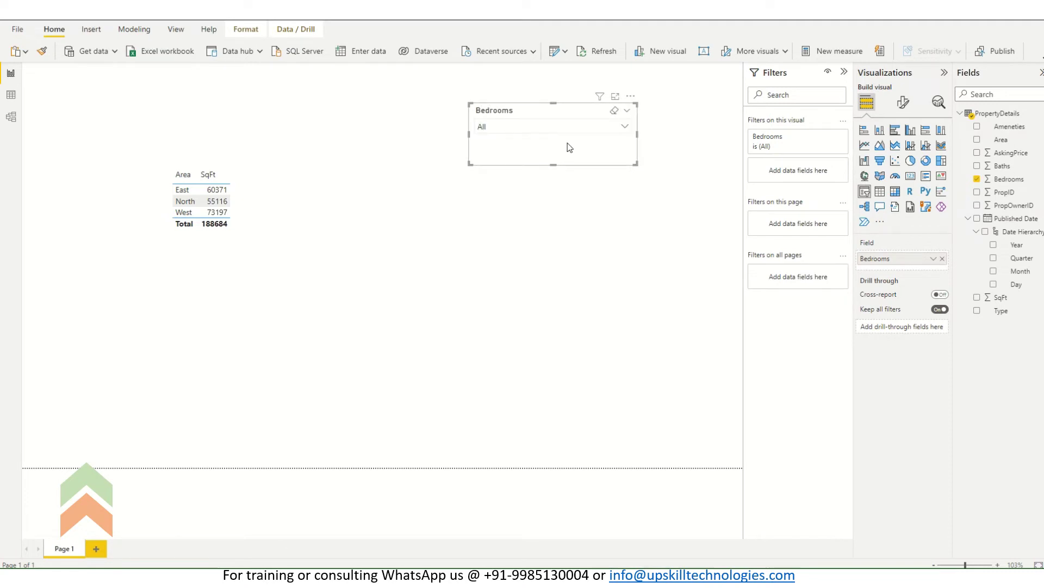
left_click_drag(554, 165, 558, 145)
left_click(556, 140)
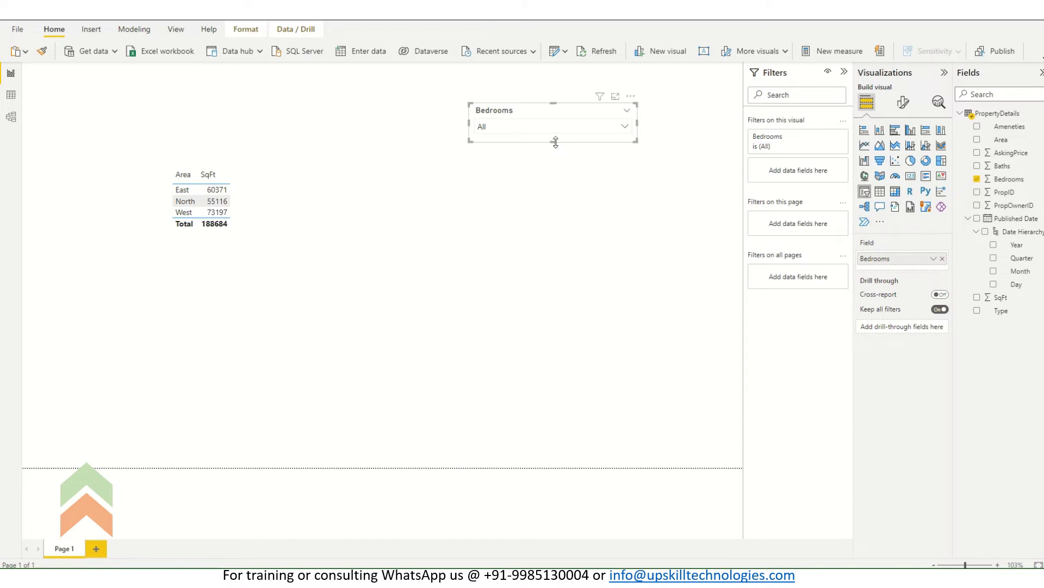
left_click(658, 227)
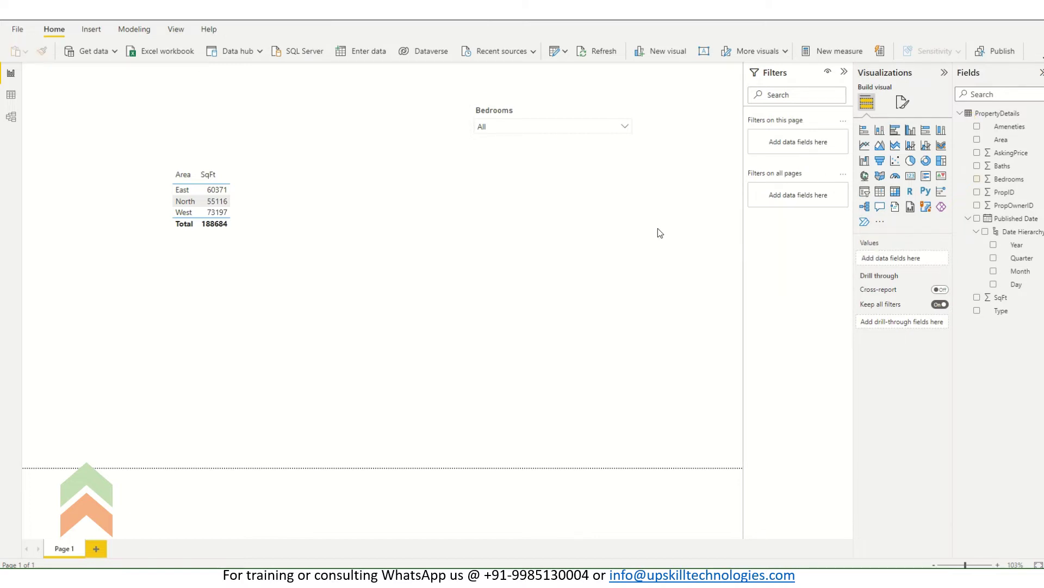
- Add a second slicer for the Baths field and place it directly below the Bedrooms slicer
left_click(864, 192)
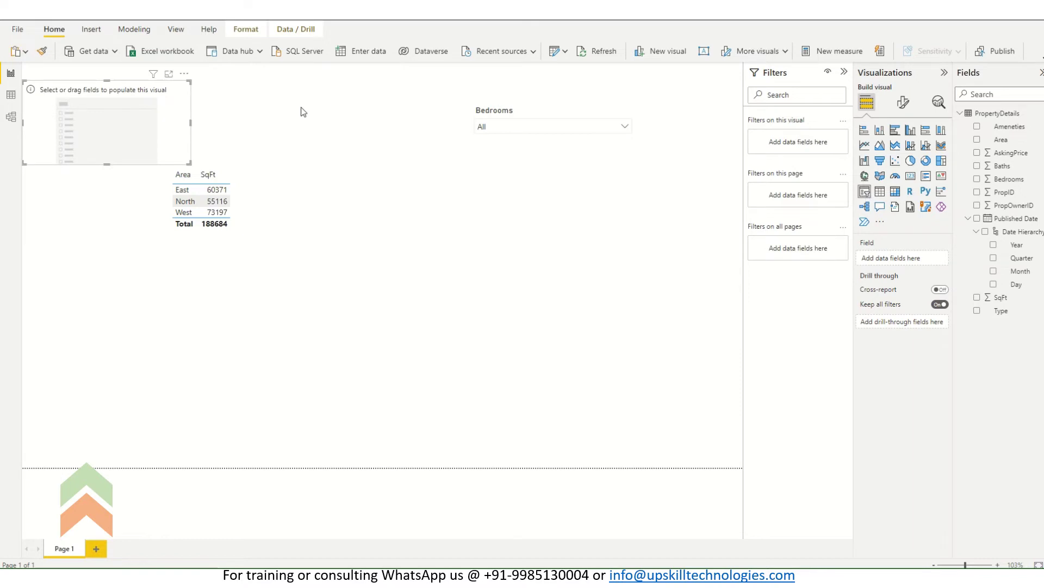
left_click(461, 140)
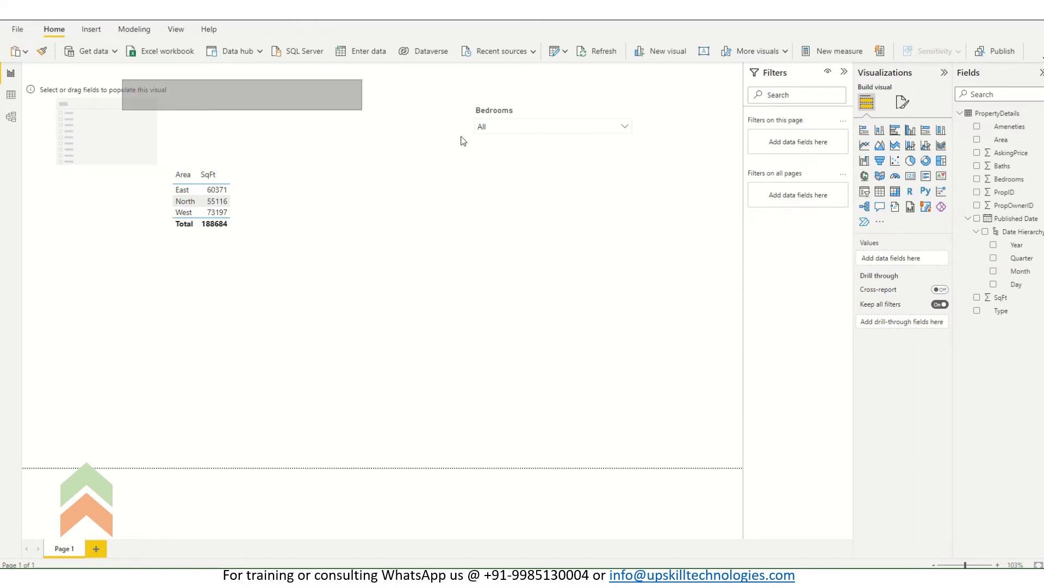
left_click(55, 113)
left_click_drag(81, 81, 534, 146)
left_click_drag(1004, 166, 587, 192)
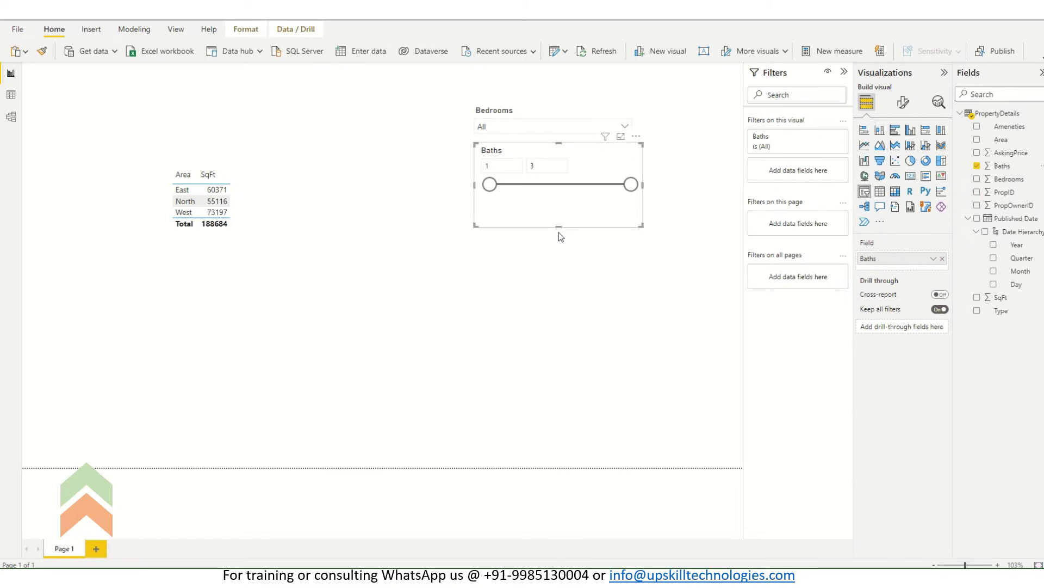
- Change the Baths slicer to the Dropdown style and shrink its frame beneath the Bedrooms slicer
left_click(632, 154)
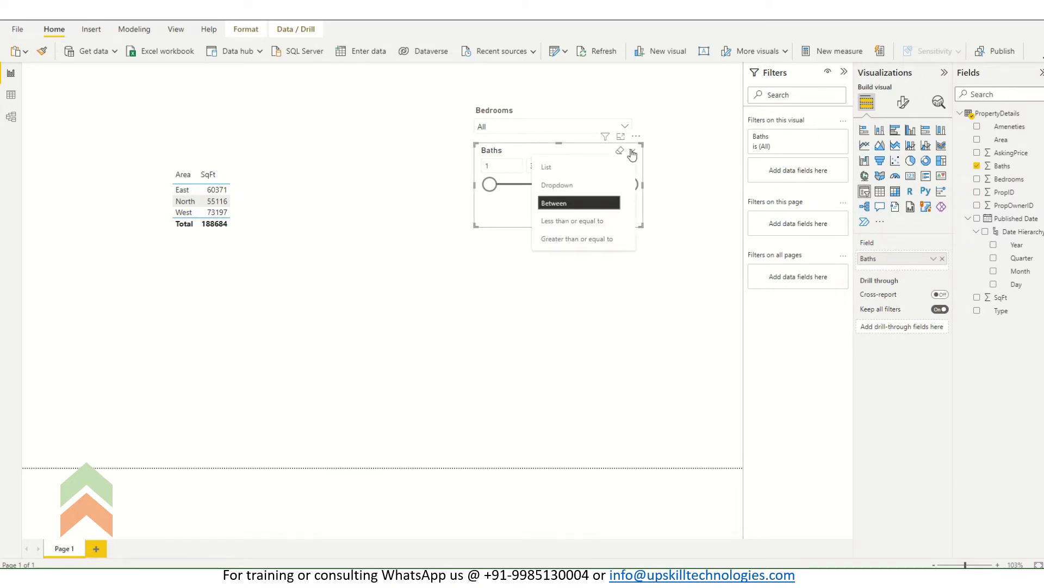
left_click(576, 185)
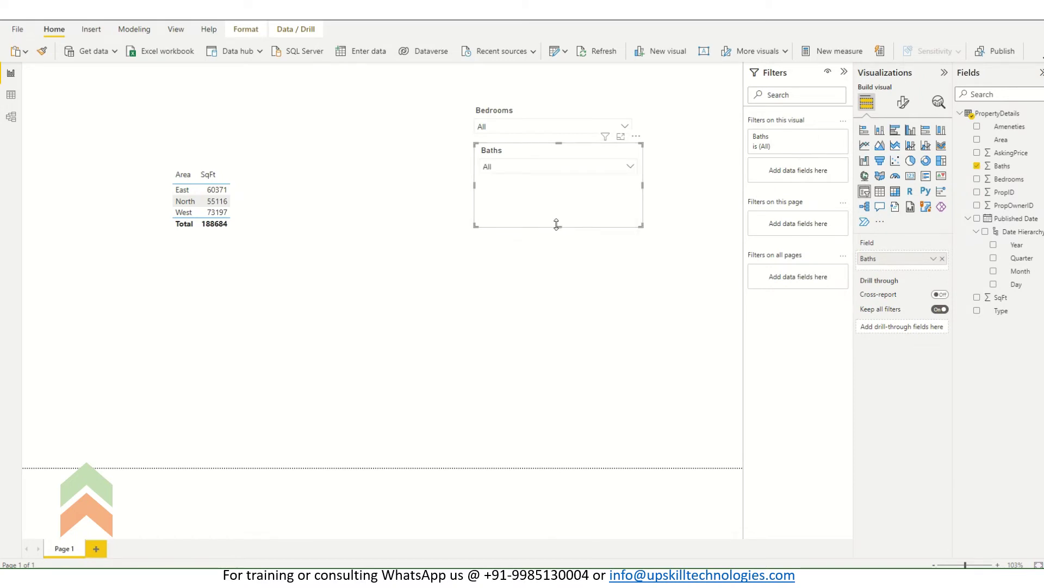
left_click_drag(559, 226, 630, 164)
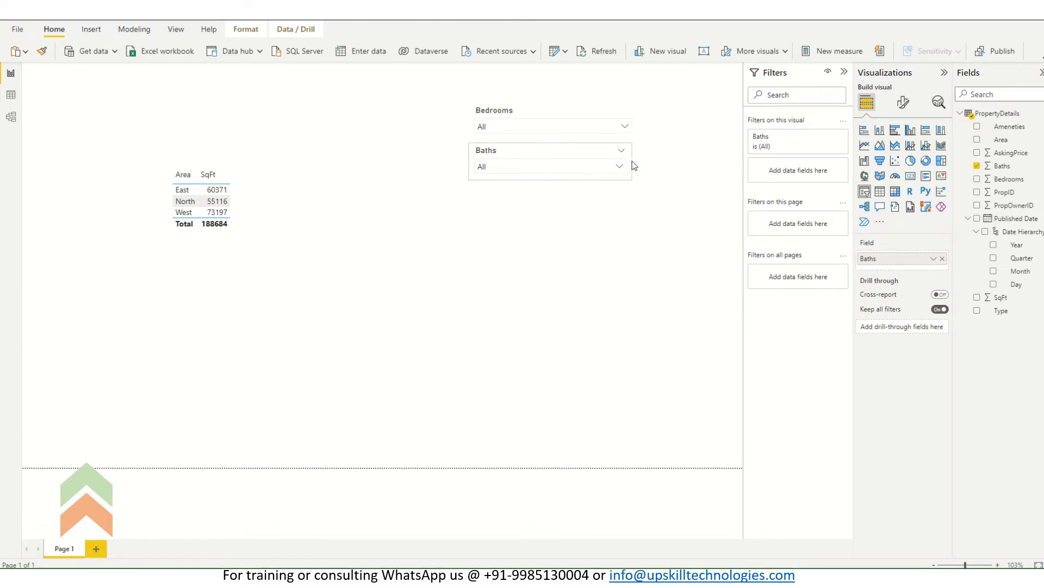
- Shift the Bedrooms slicer slightly to the right above the Baths slicer and deselect the visuals
left_click_drag(576, 141, 580, 143)
left_click(570, 147)
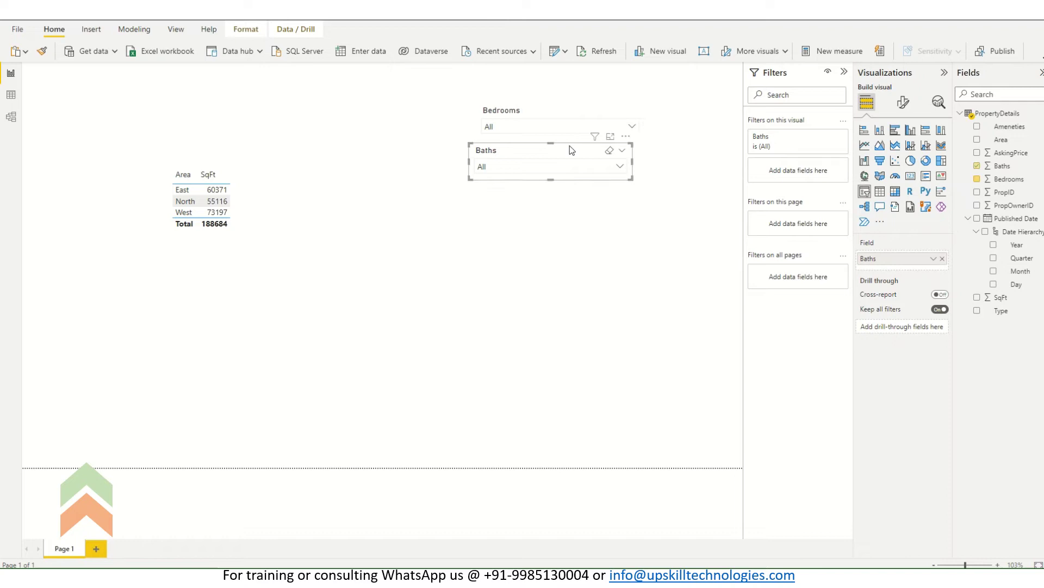
left_click(562, 214)
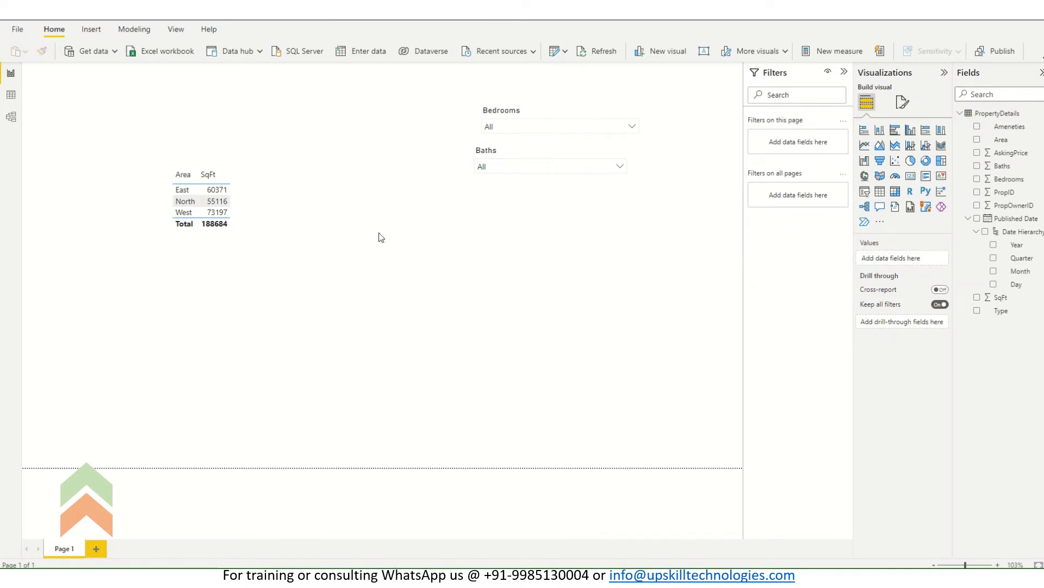
- Try the 3 and 2 options in the Bedrooms slicer and leave the report filtered to 4 bedrooms
left_click(519, 126)
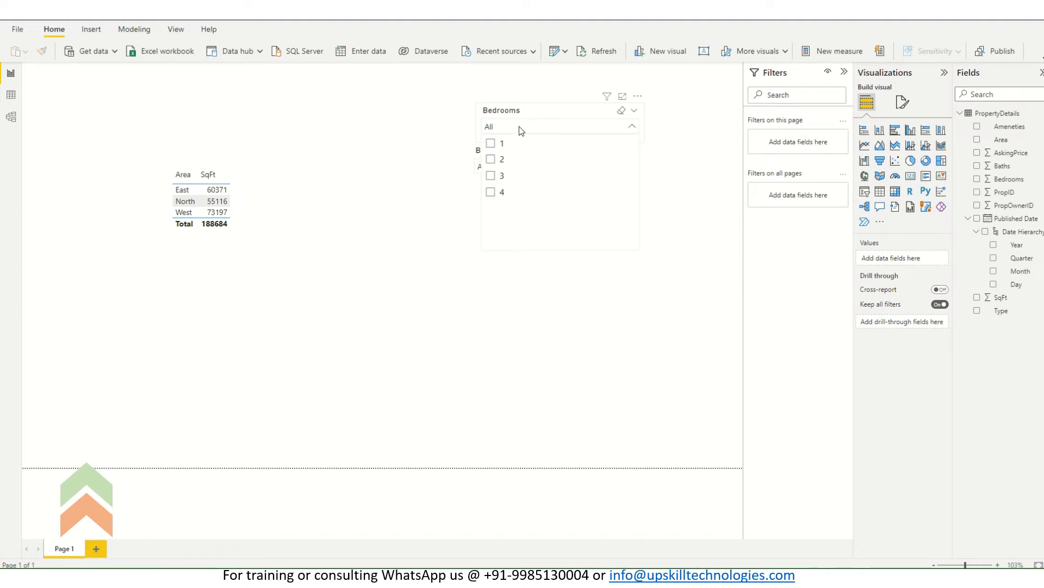
left_click(491, 176)
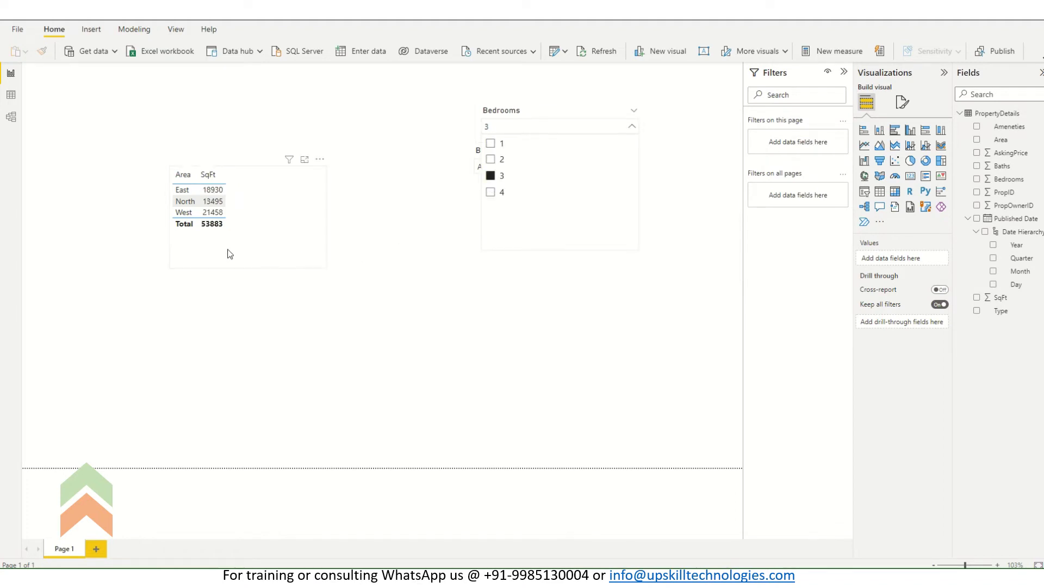
left_click(491, 160)
left_click(491, 192)
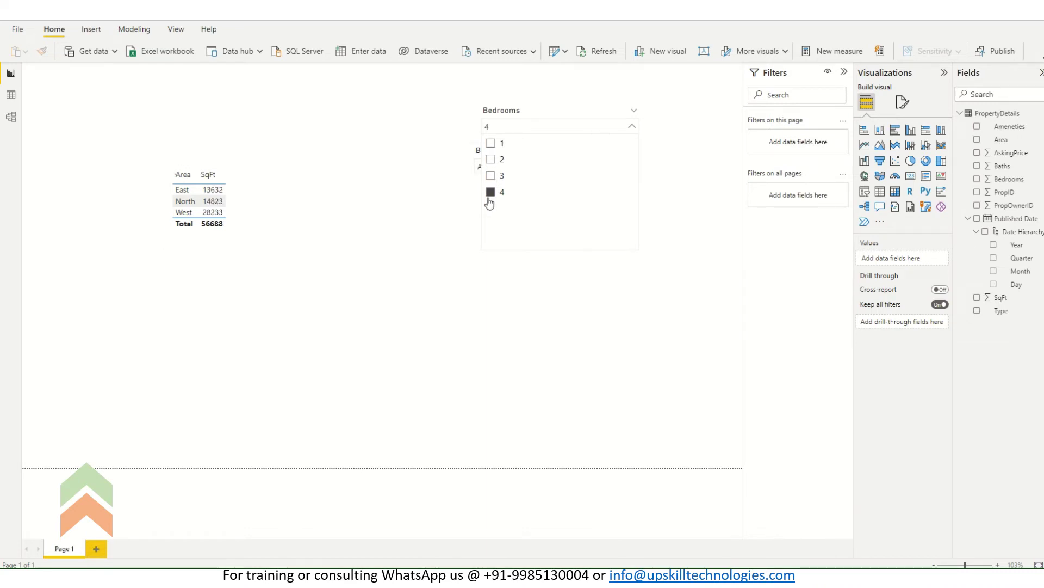
left_click(432, 209)
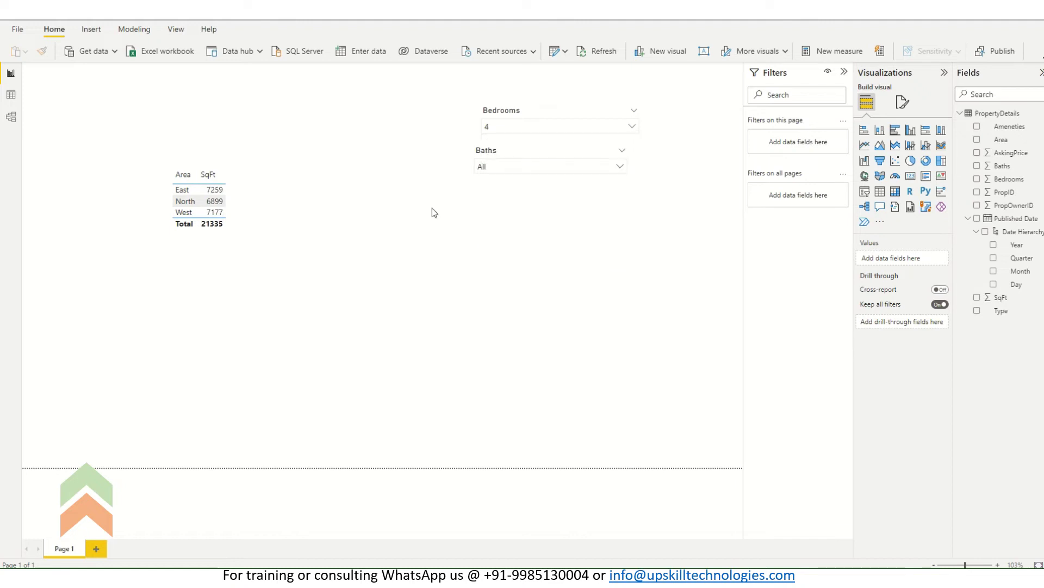
- Filter the report to properties with 3 baths using the Baths slicer
left_click(521, 165)
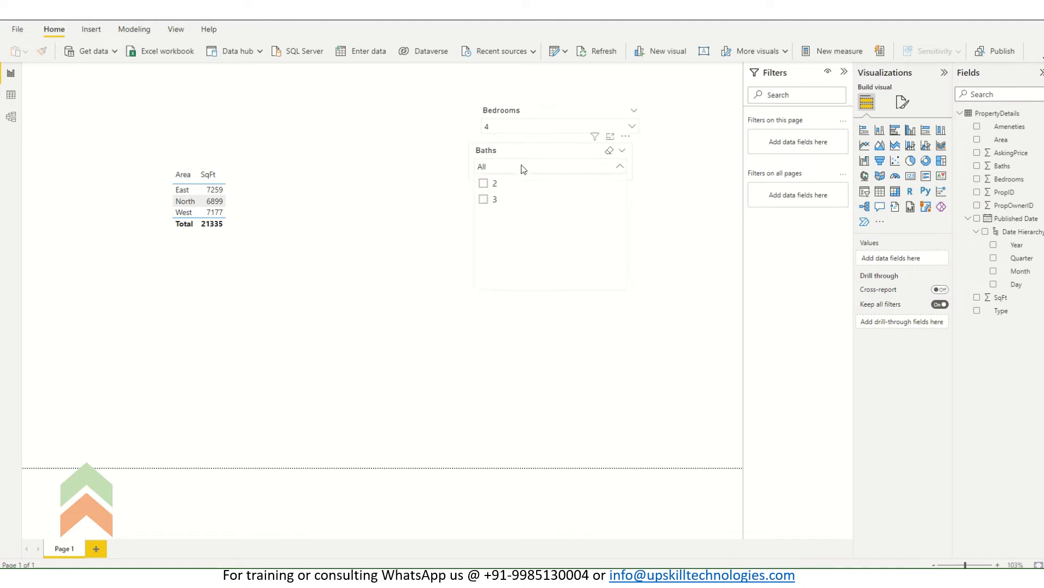
left_click(484, 200)
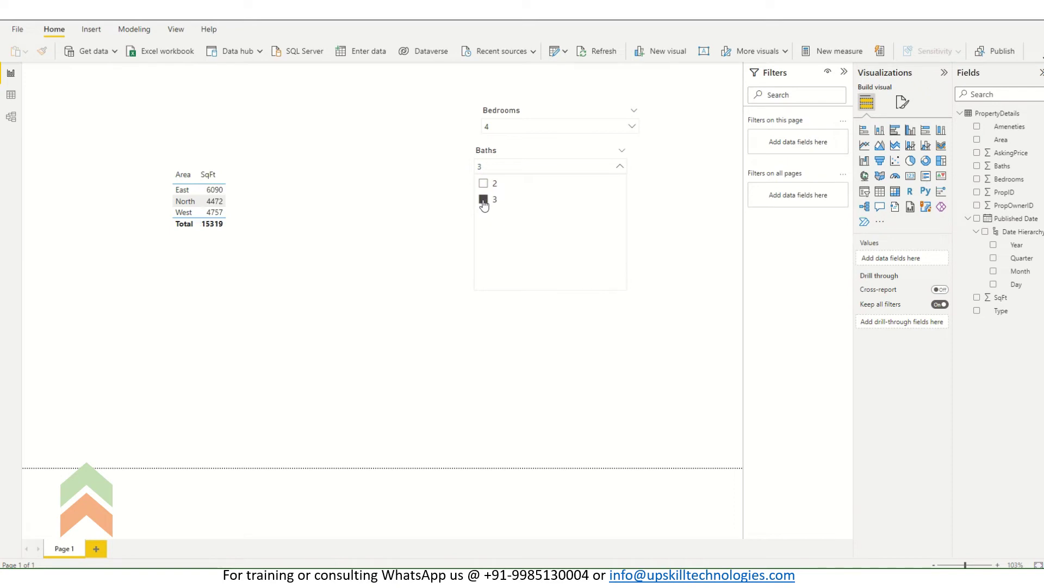
left_click(440, 210)
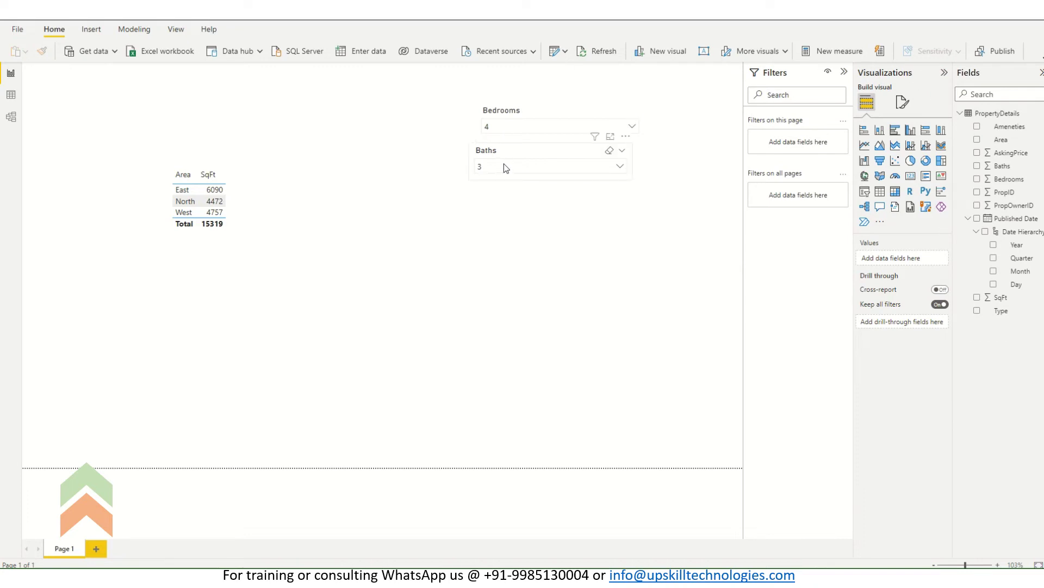
- Convert the Area and SqFt table to a clustered bar chart after trying the stacked and clustered column variants
left_click(258, 186)
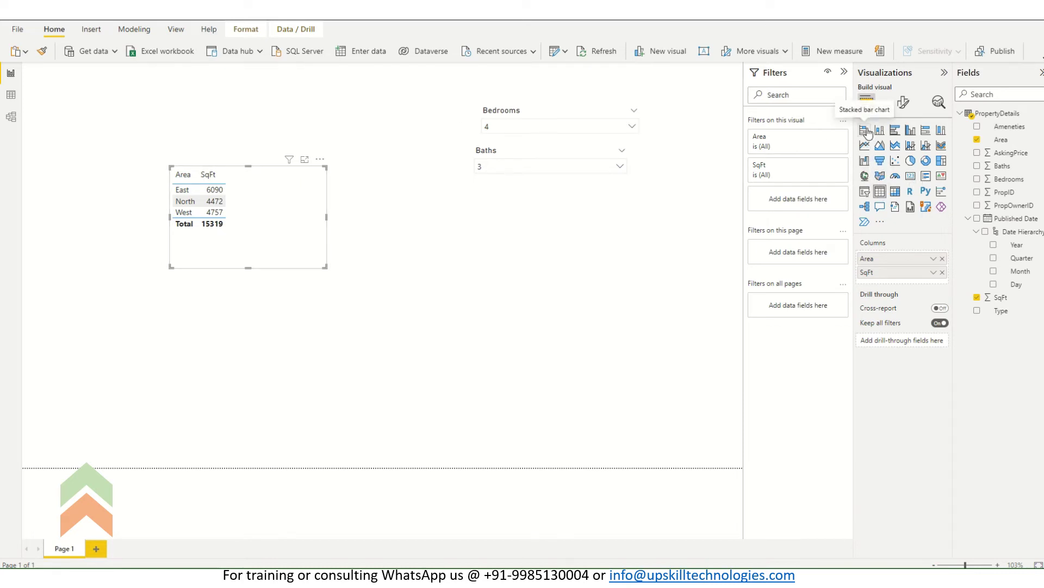
left_click(866, 130)
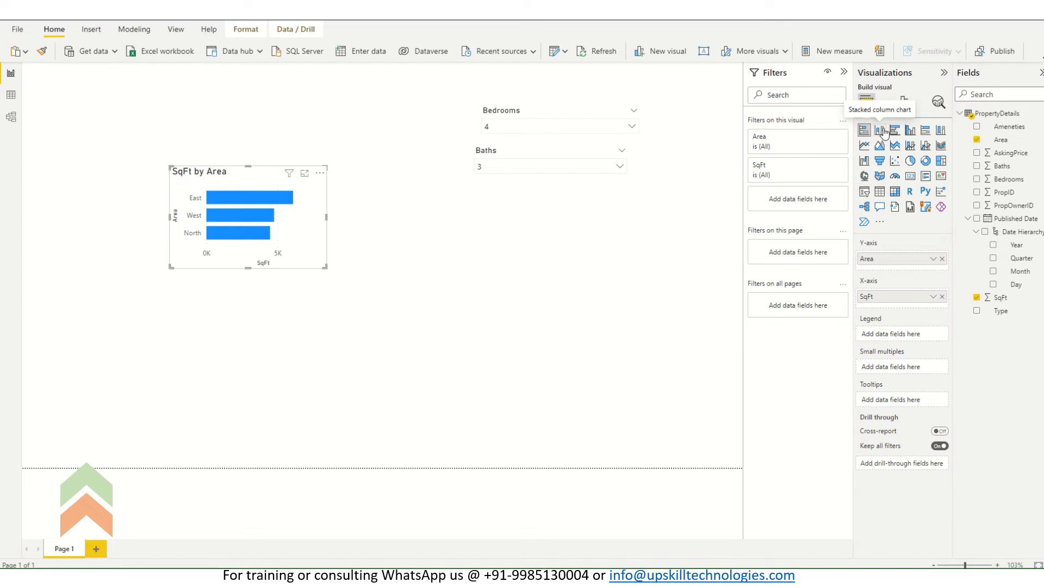
left_click(881, 131)
left_click(896, 132)
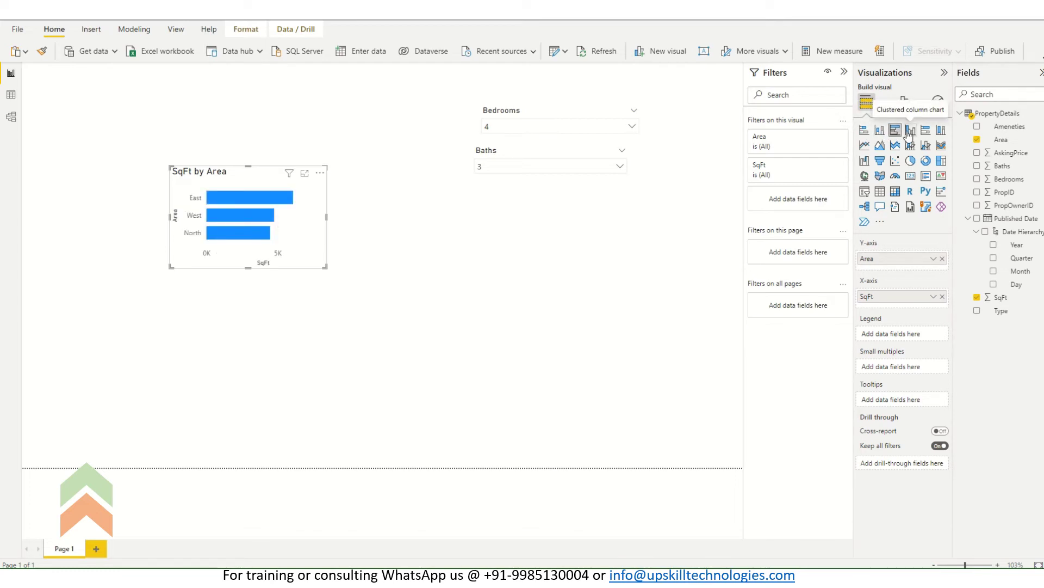
left_click(910, 133)
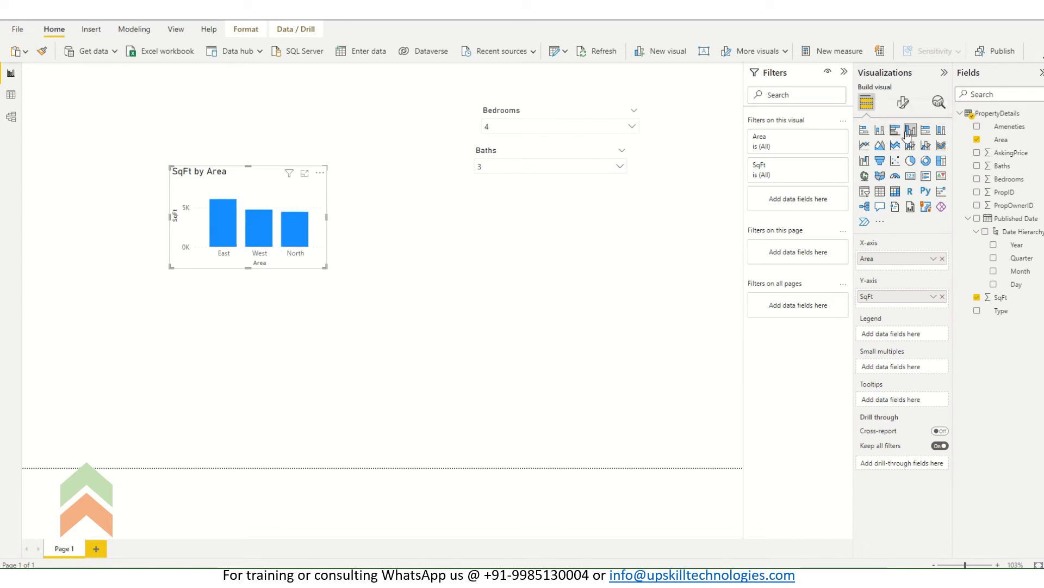
left_click(895, 133)
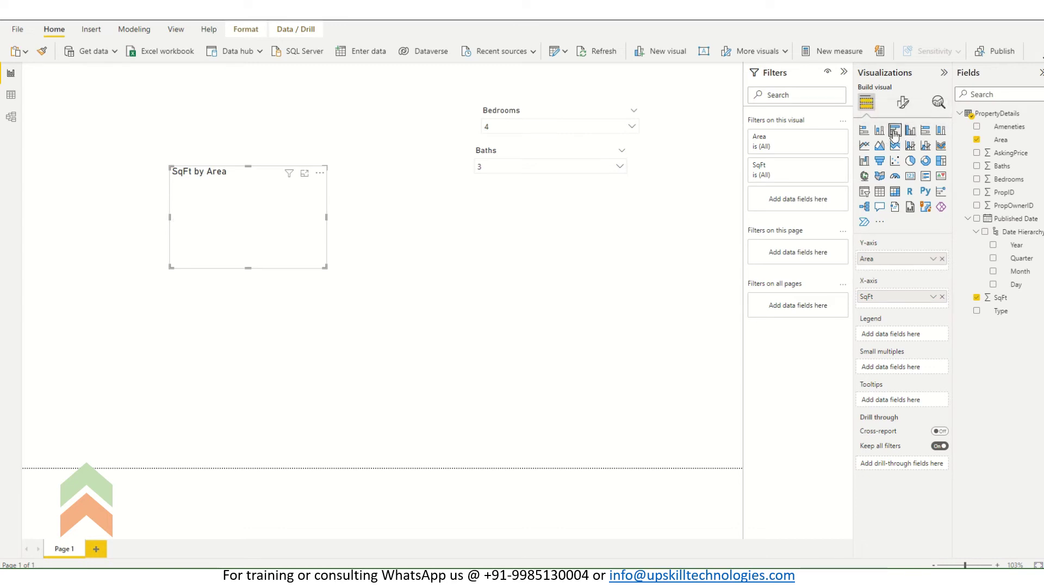
- Enlarge the SqFt by Area chart and move it to the page's upper-left area, and align the Baths slicer beneath the Bedrooms slicer
left_click_drag(248, 268, 253, 349)
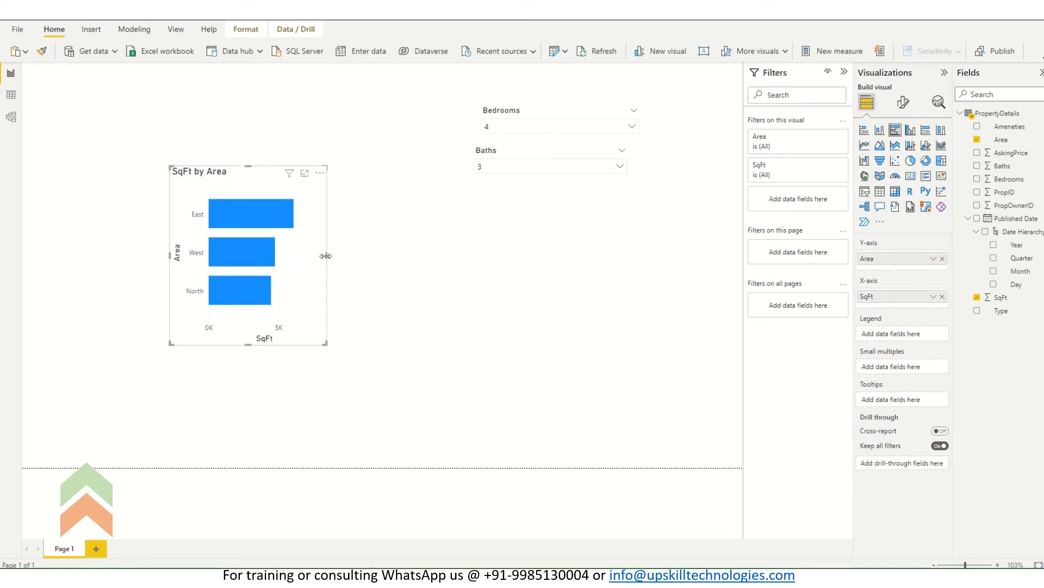
left_click_drag(326, 256, 419, 256)
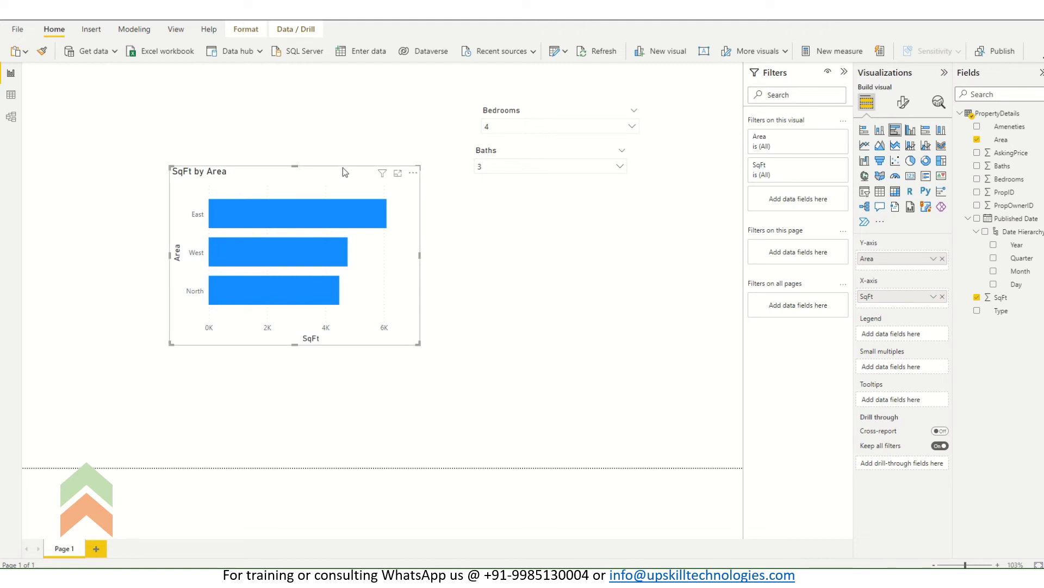
left_click_drag(343, 168, 286, 105)
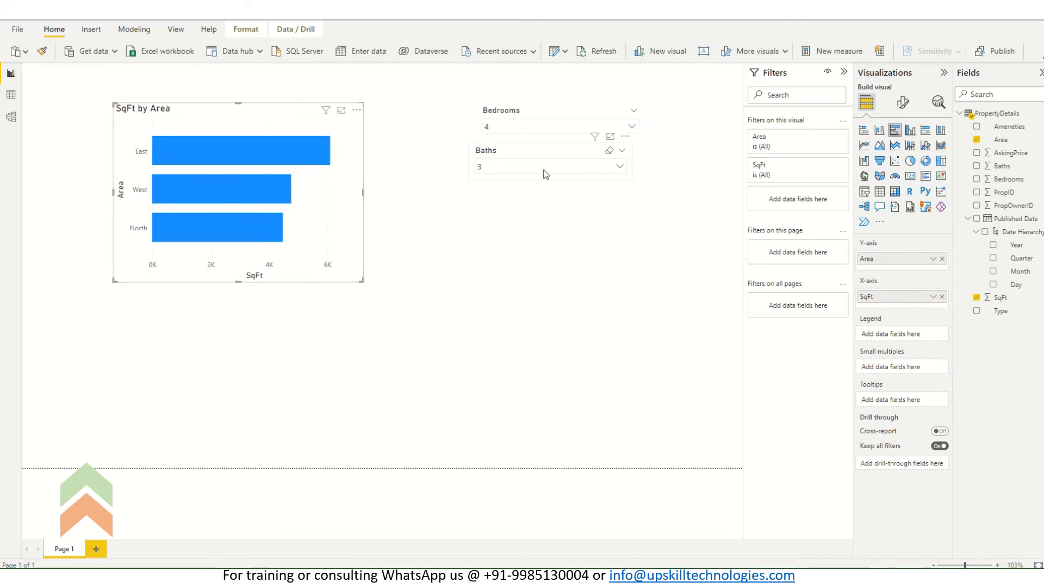
mouse_move(527, 150)
left_mouse_down()
mouse_move(546, 154)
mouse_move(534, 150)
left_mouse_up()
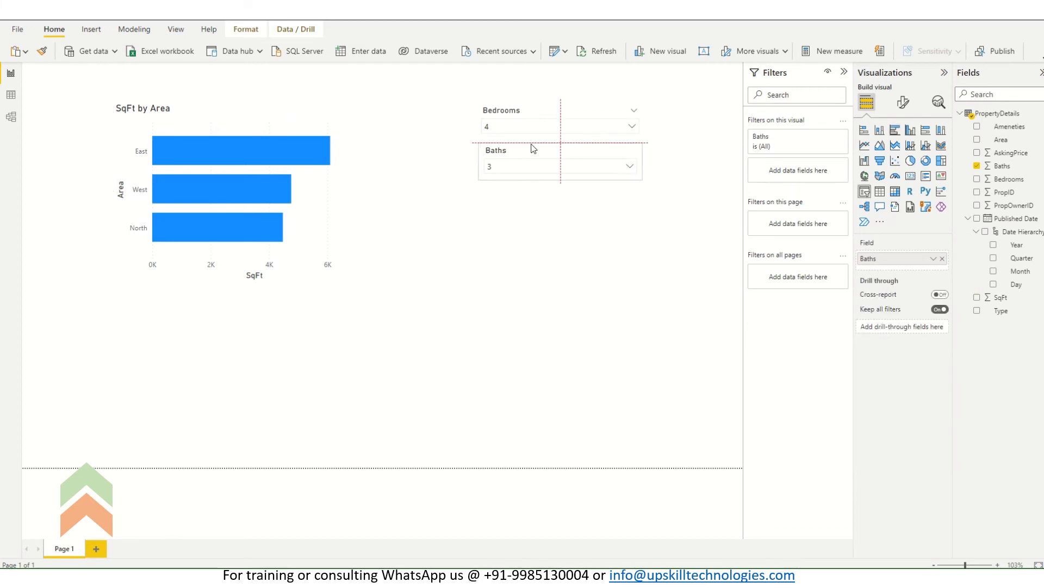
left_click(629, 242)
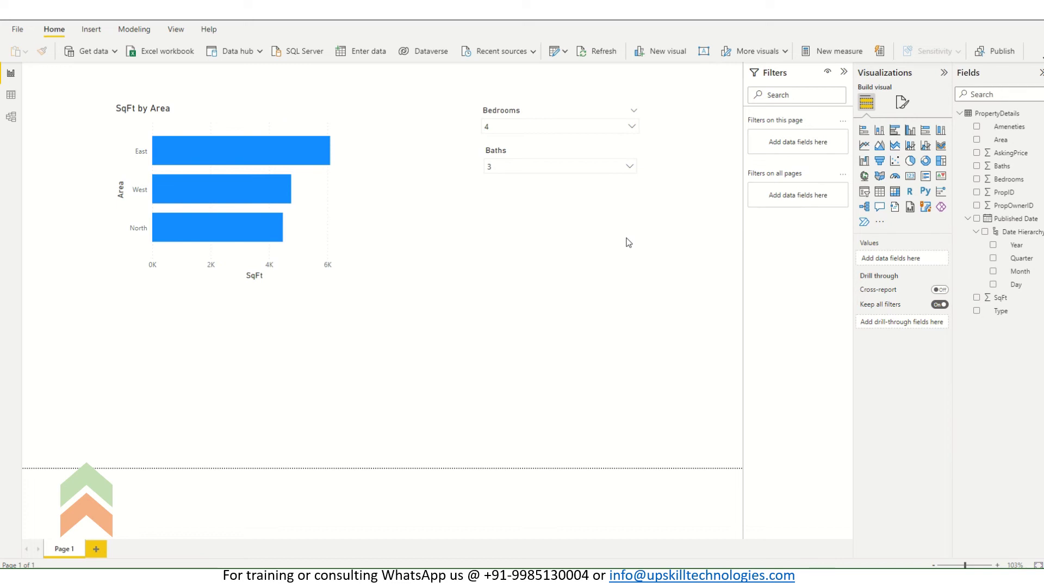
- Turn on data labels for the SqFt by Area bar chart
left_click(279, 108)
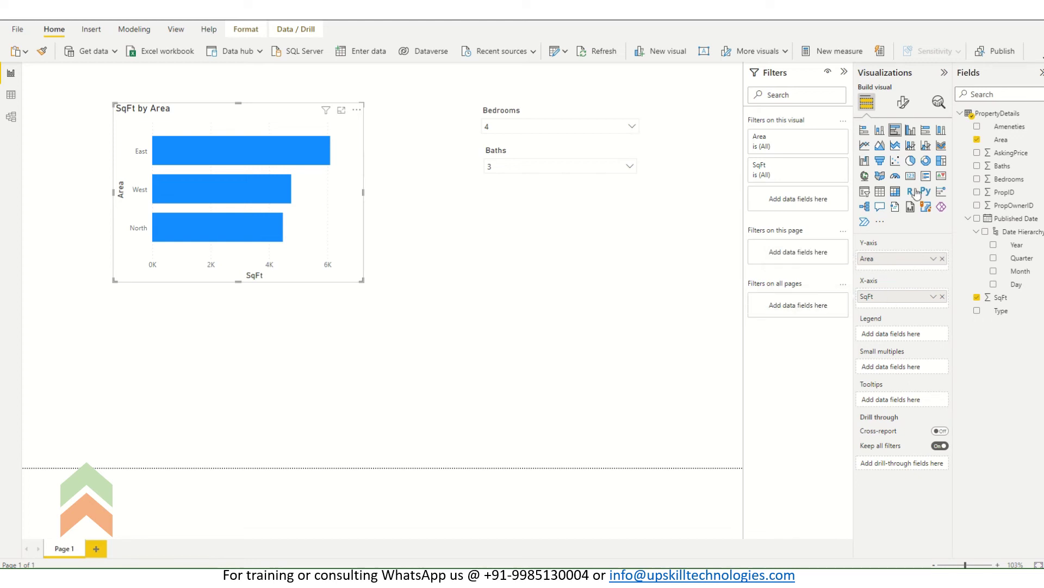
left_click(903, 102)
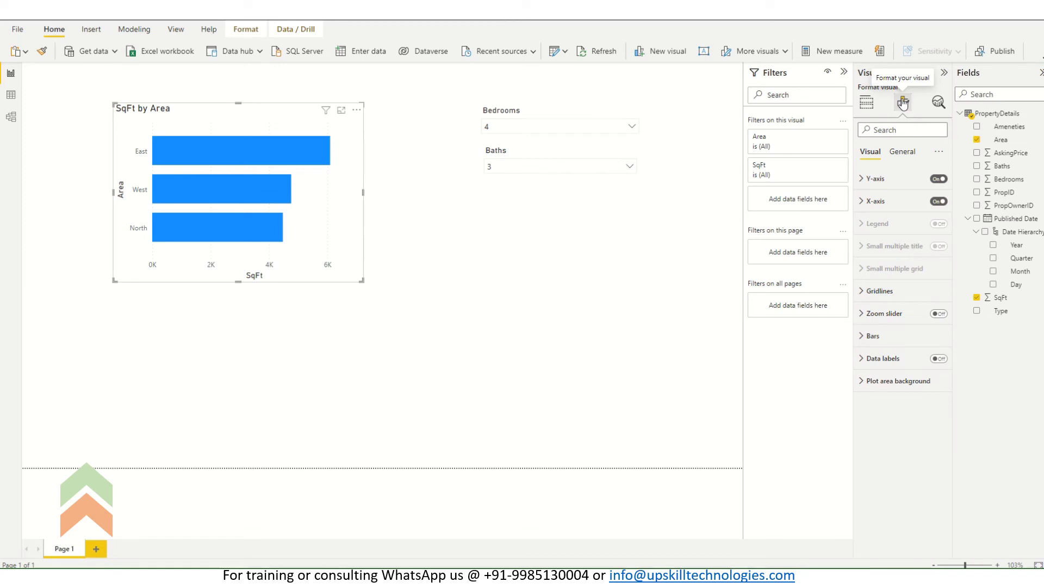
left_click(884, 363)
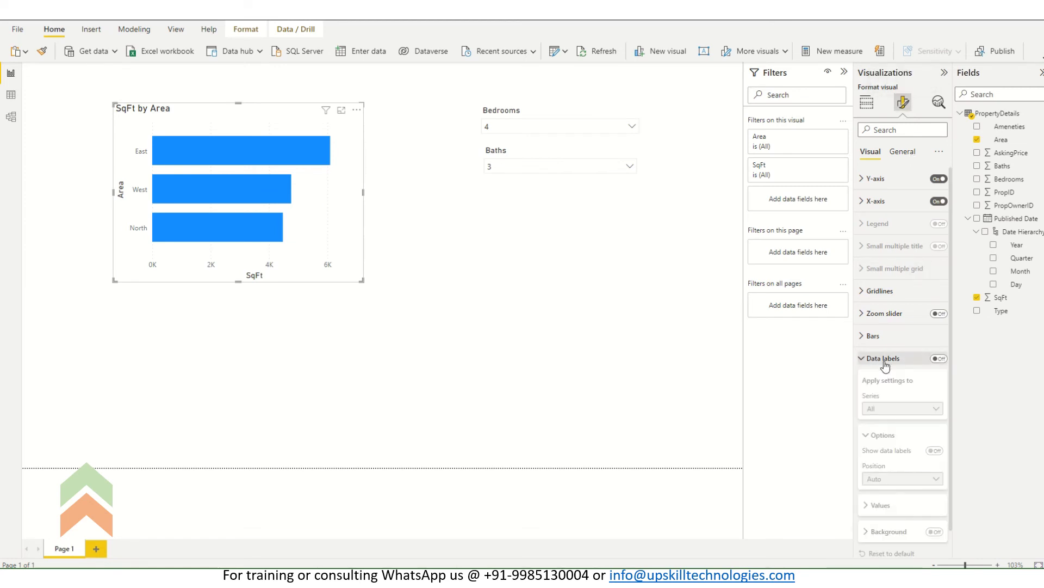
left_click(941, 359)
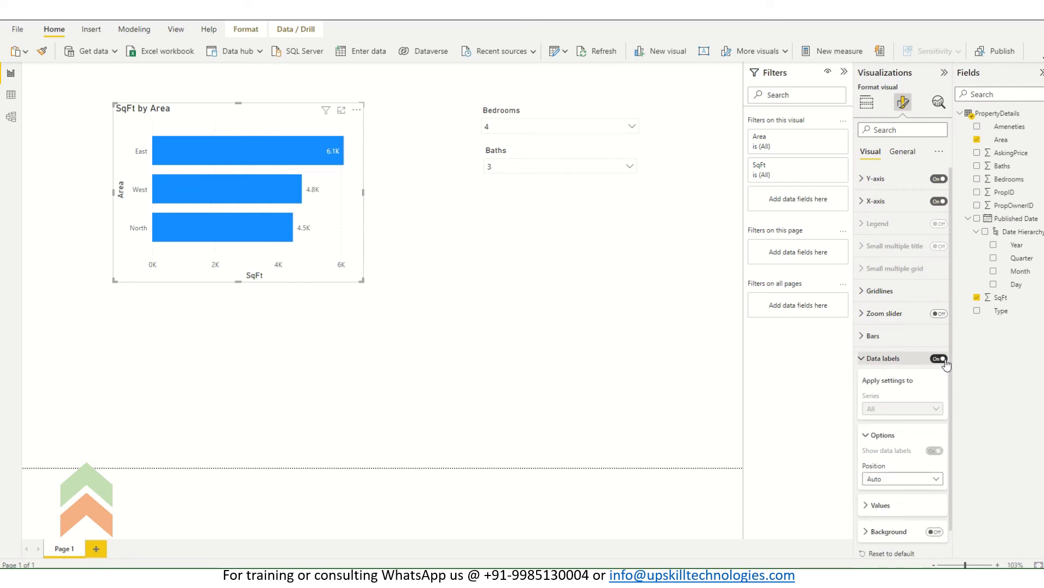
left_click(863, 359)
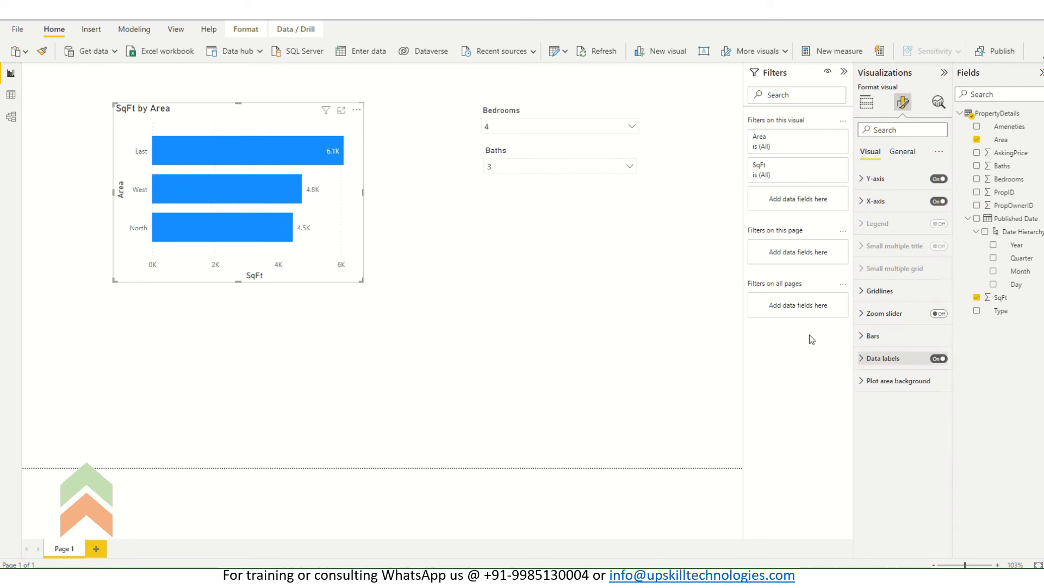
- Turn off the X-axis and Y-axis titles on the SqFt by Area bar chart
left_click(865, 202)
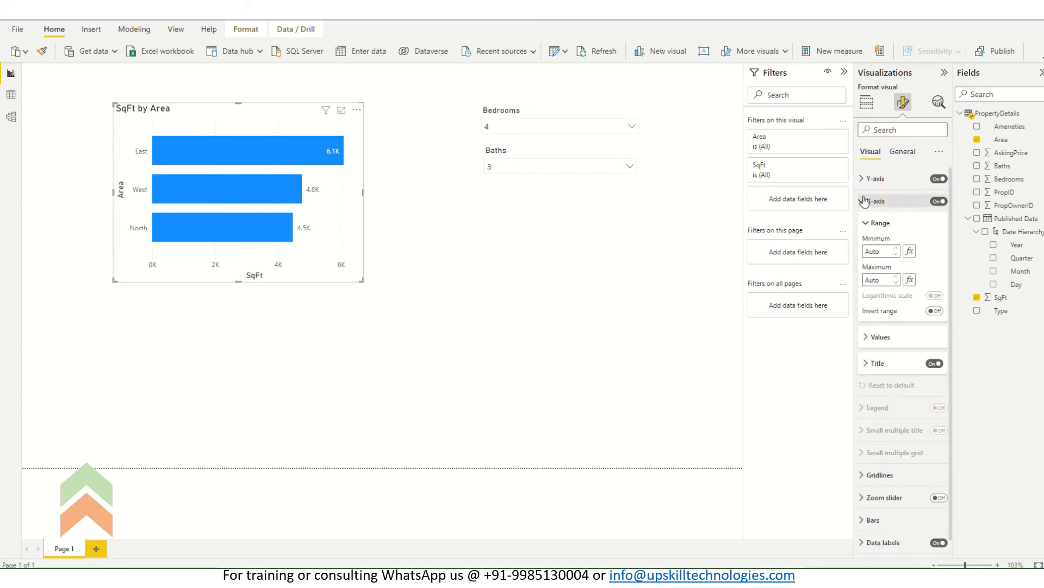
left_click(865, 201)
left_click(865, 202)
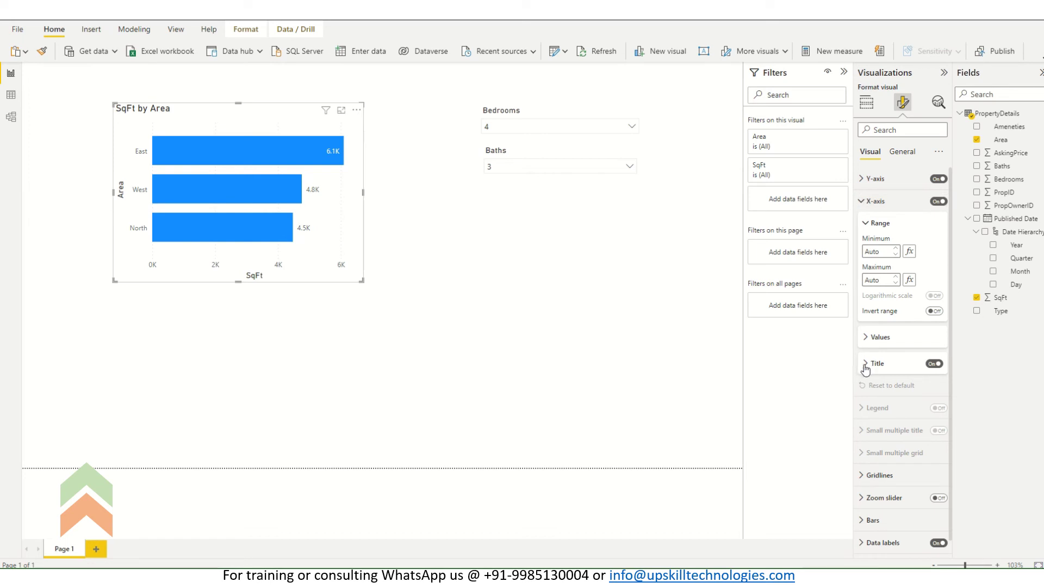
left_click(934, 364)
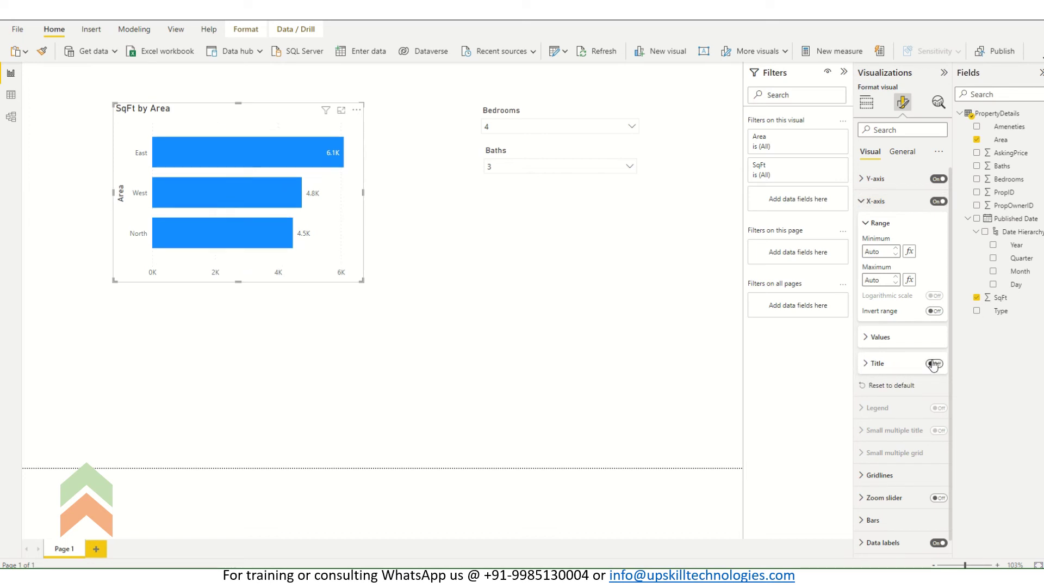
left_click(865, 201)
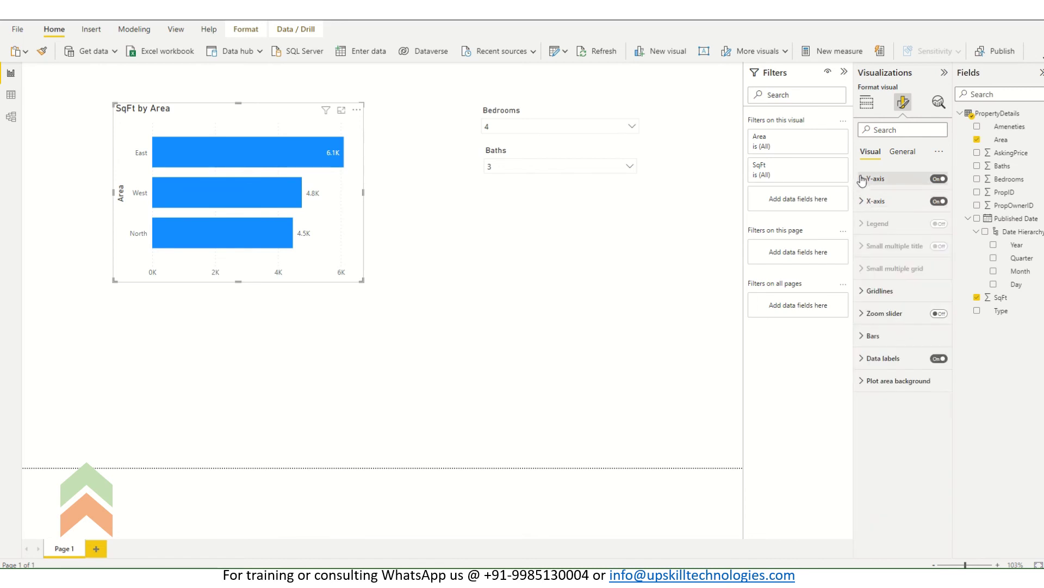
left_click(863, 180)
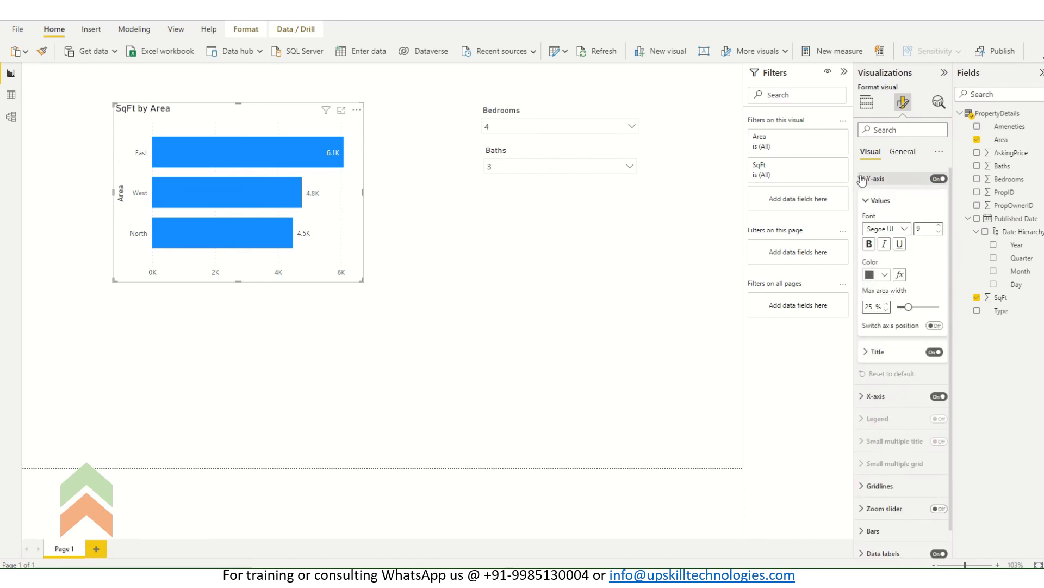
left_click(933, 352)
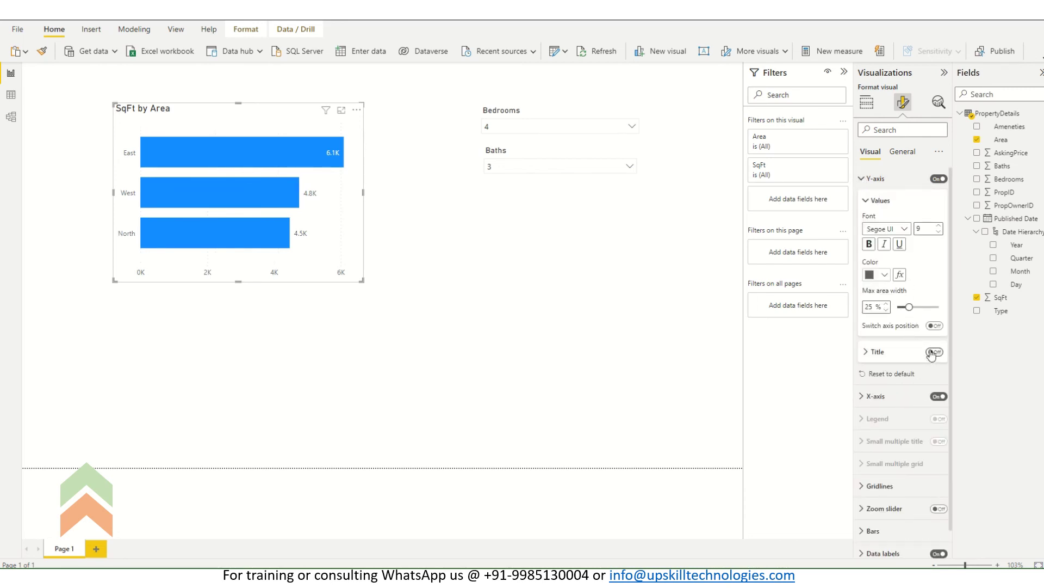
left_click(864, 179)
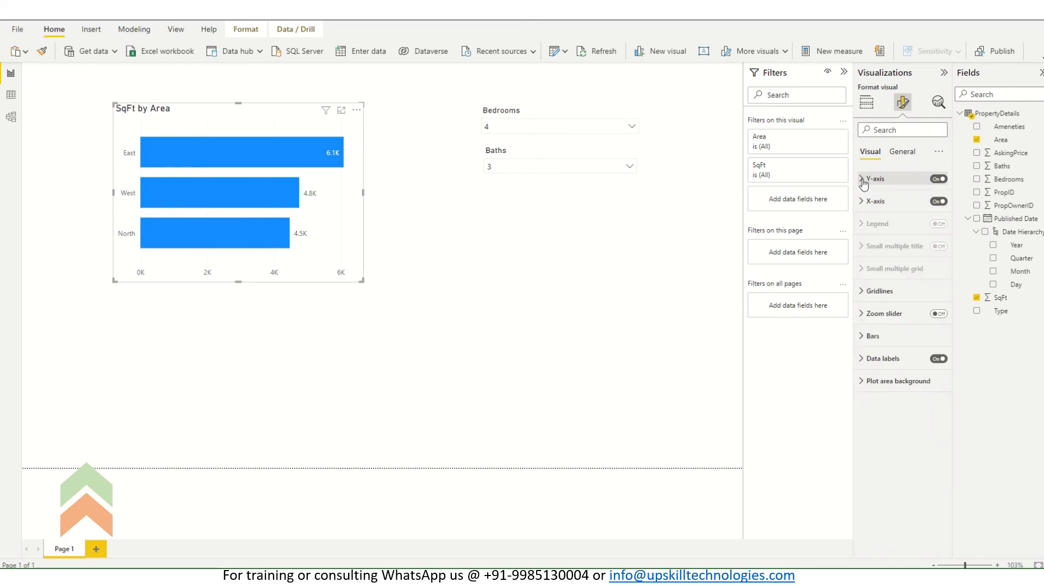
- Center the bar chart's title and change its text to "Square Feet by Area"
left_click(902, 153)
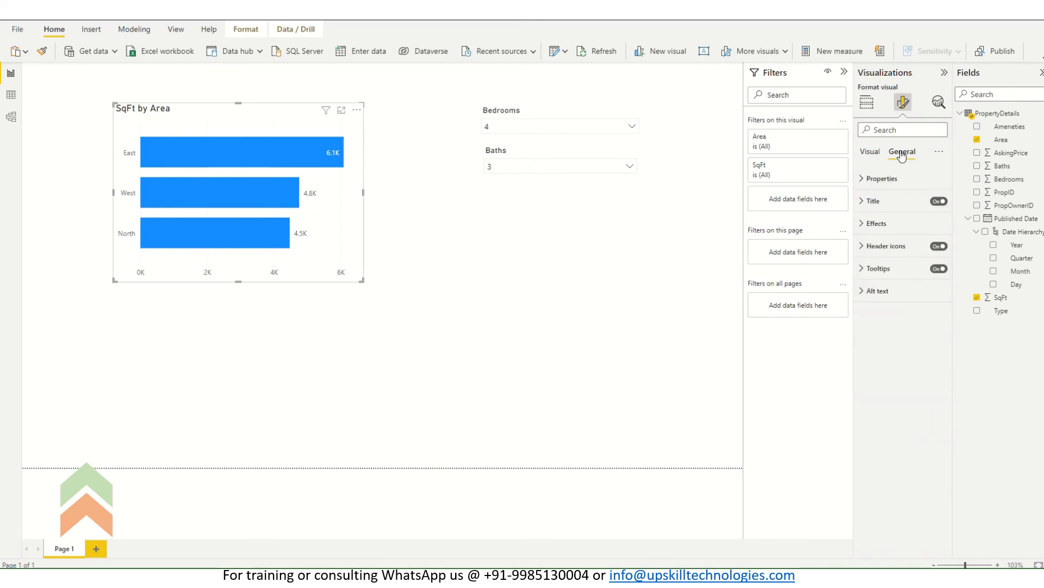
left_click(872, 201)
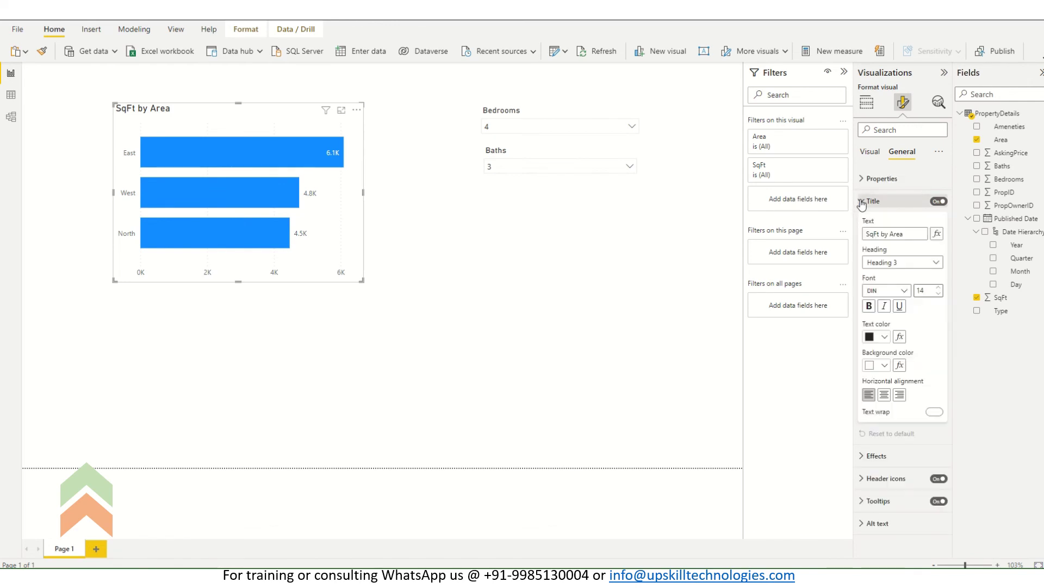
left_click(885, 397)
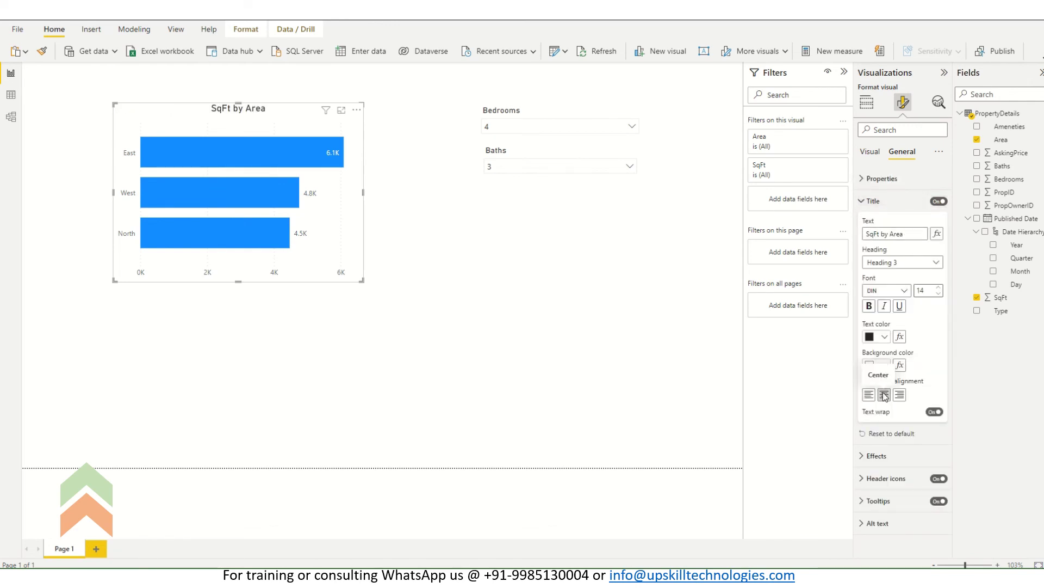
triple_click(908, 239)
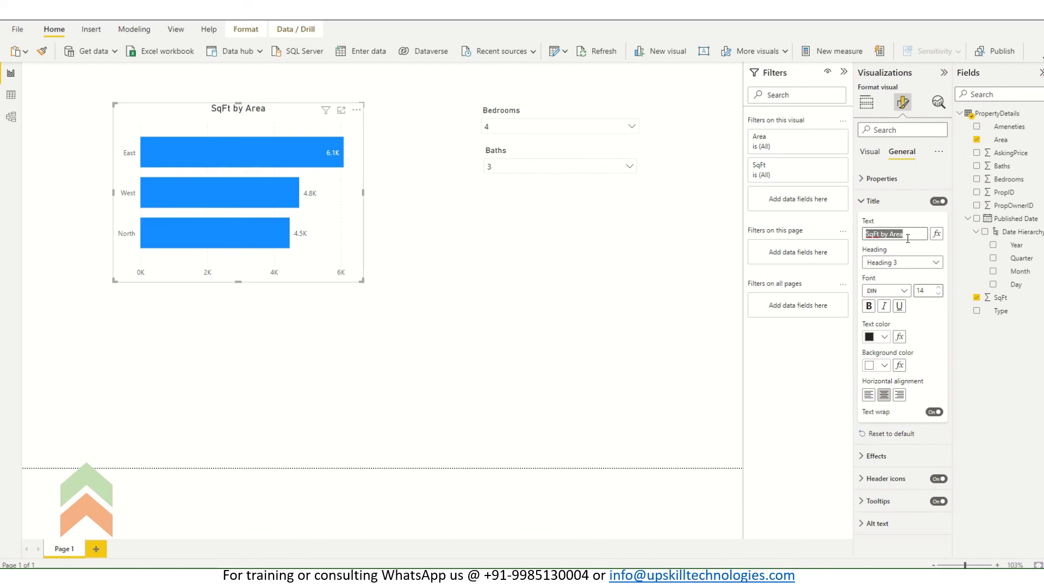
type("Square Feet by Area")
left_click(860, 203)
left_click(624, 263)
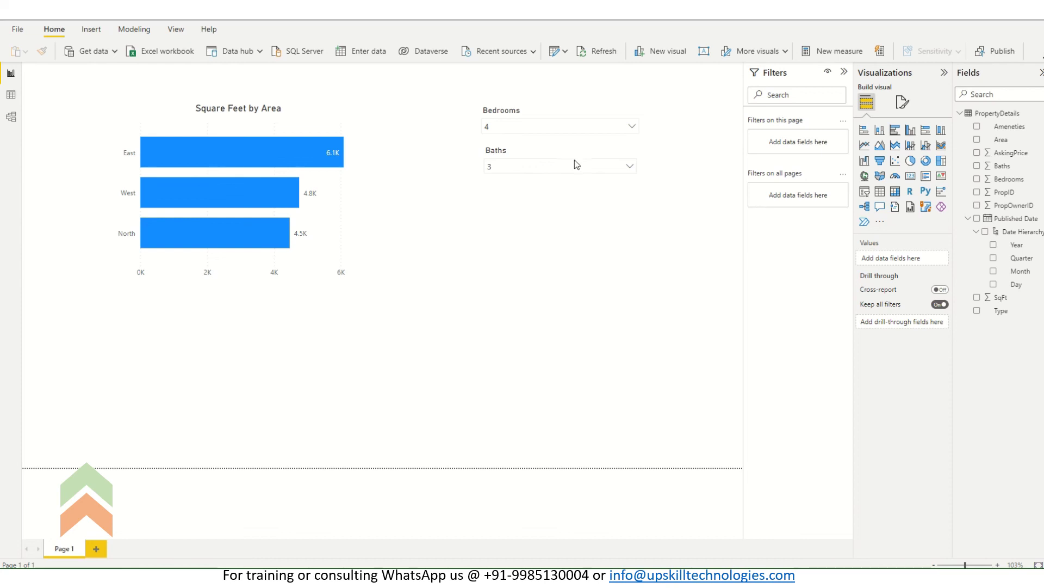
- Replace the Area field on the bar chart's Y-axis with the Month level of Published Date
left_click(363, 190)
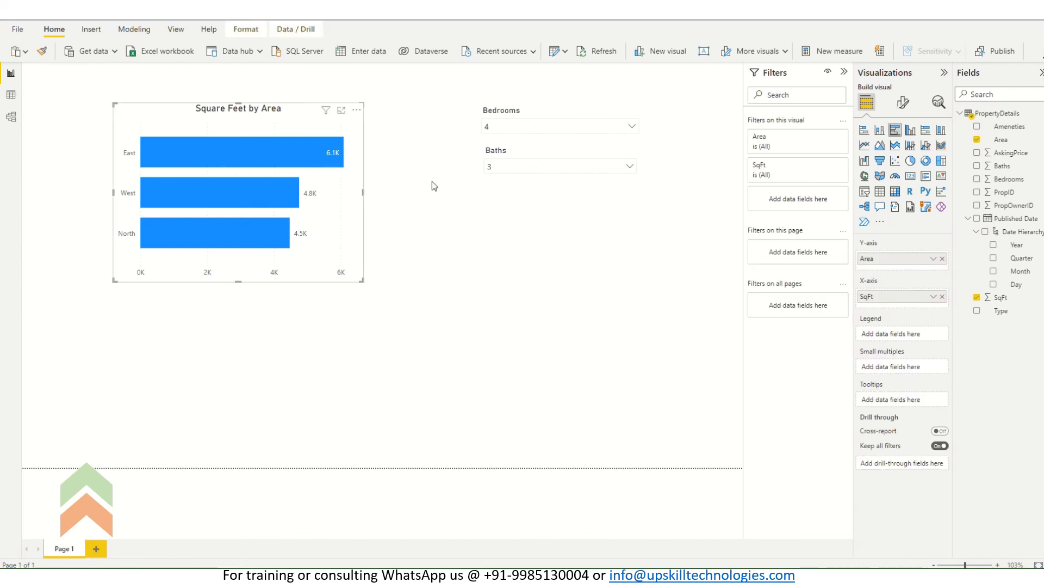
left_click(943, 259)
left_click_drag(933, 256, 896, 257)
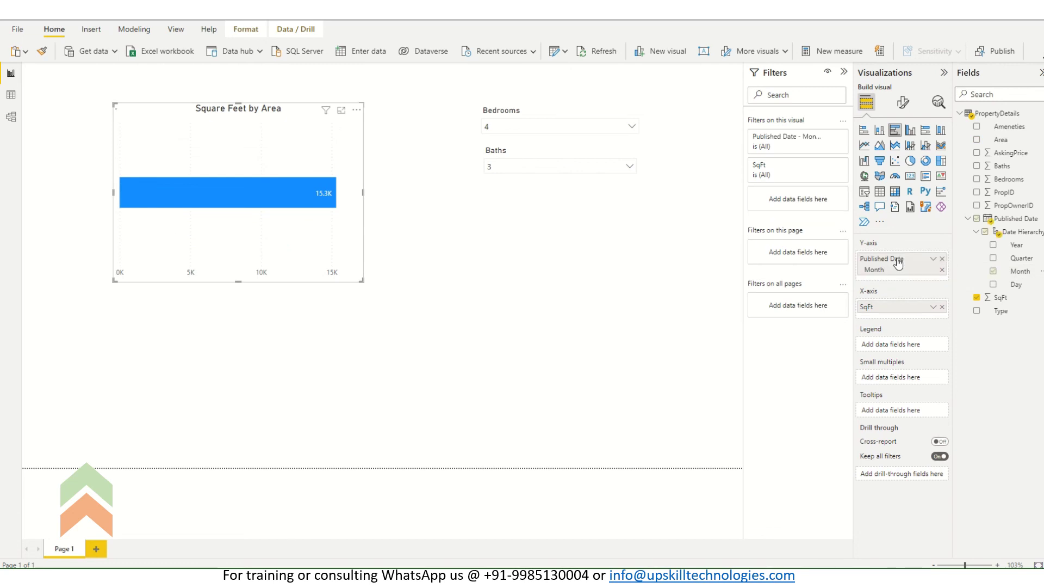
left_click(420, 343)
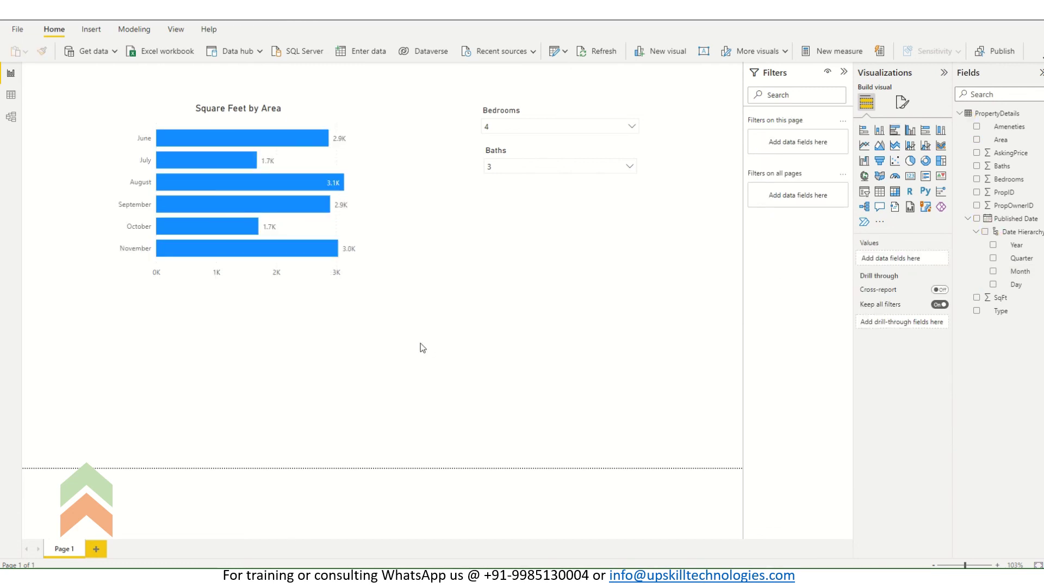